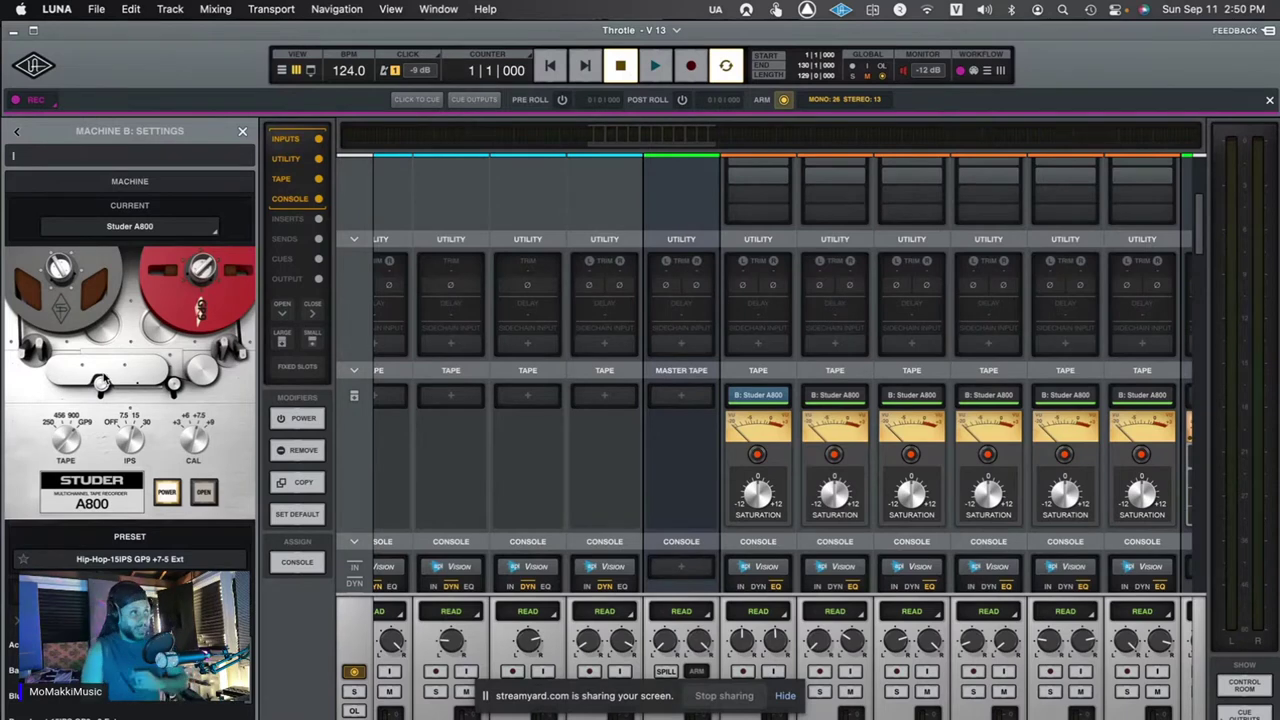
Browse the Studer A800 preset list for Machine B, from the Acoustic presets down to the ULTRALINEAR ones
scroll(170, 678, up, 3)
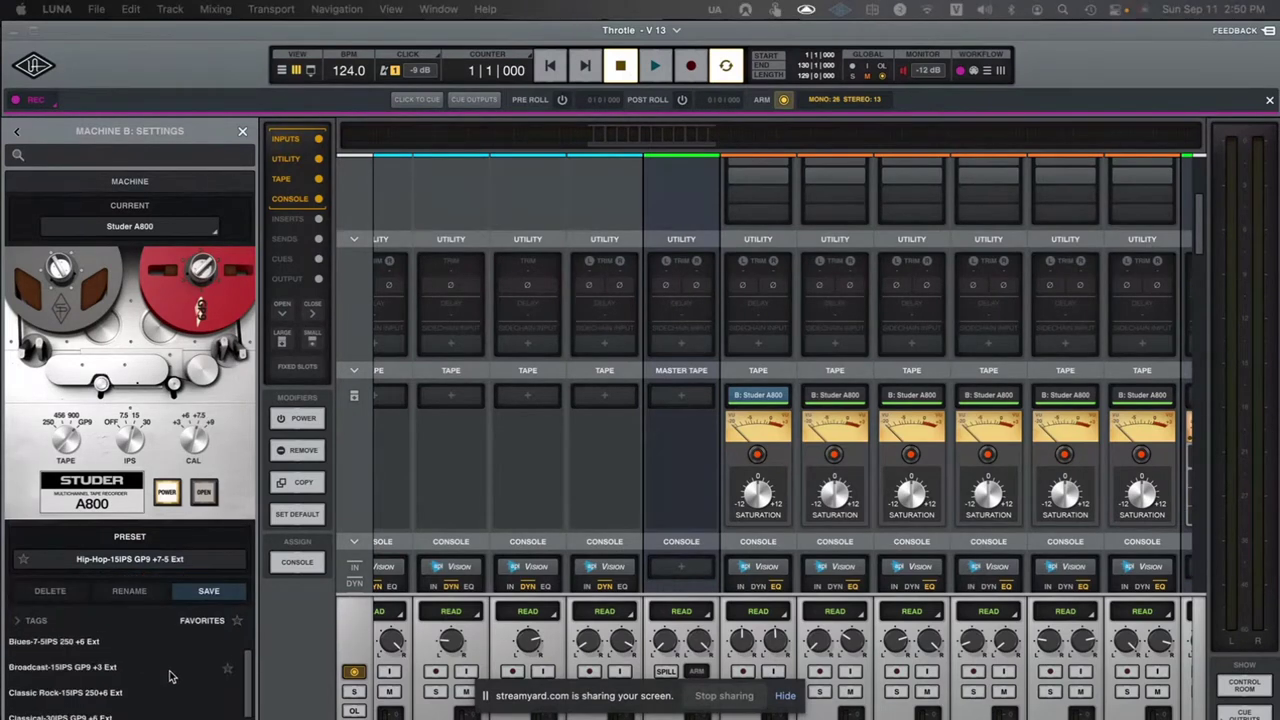
scroll(170, 678, down, 2)
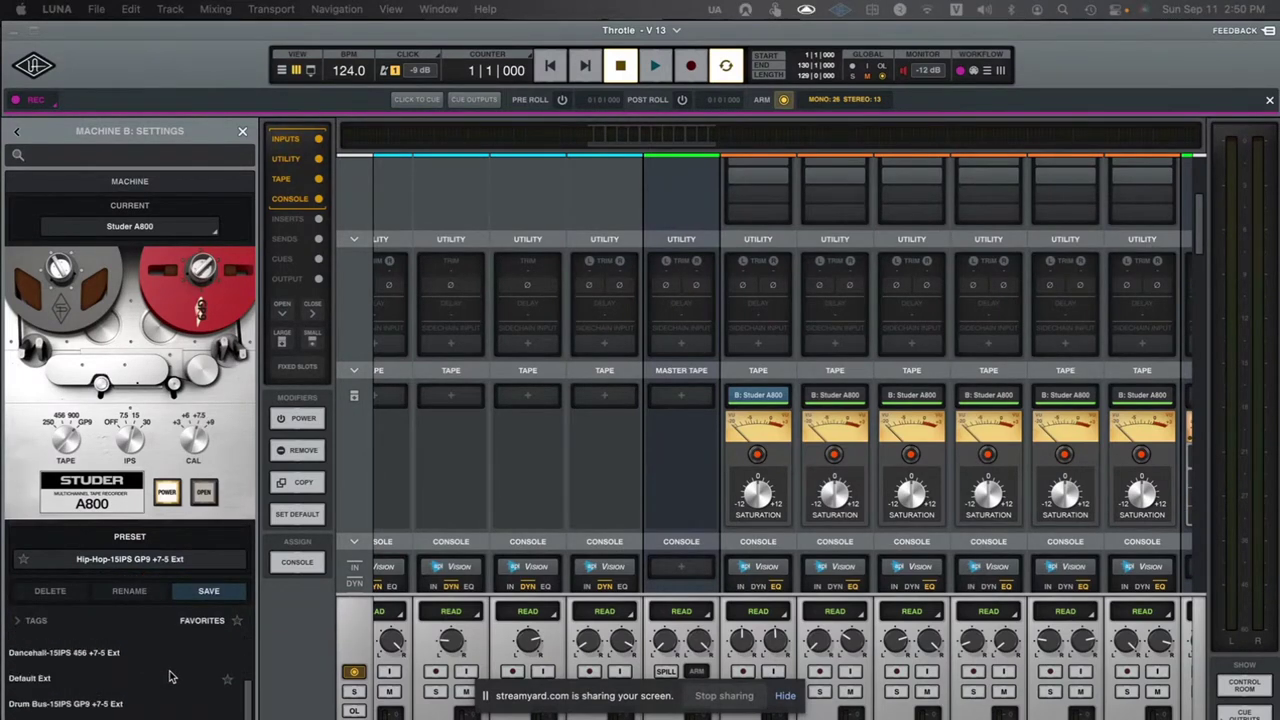
scroll(170, 678, up, 2)
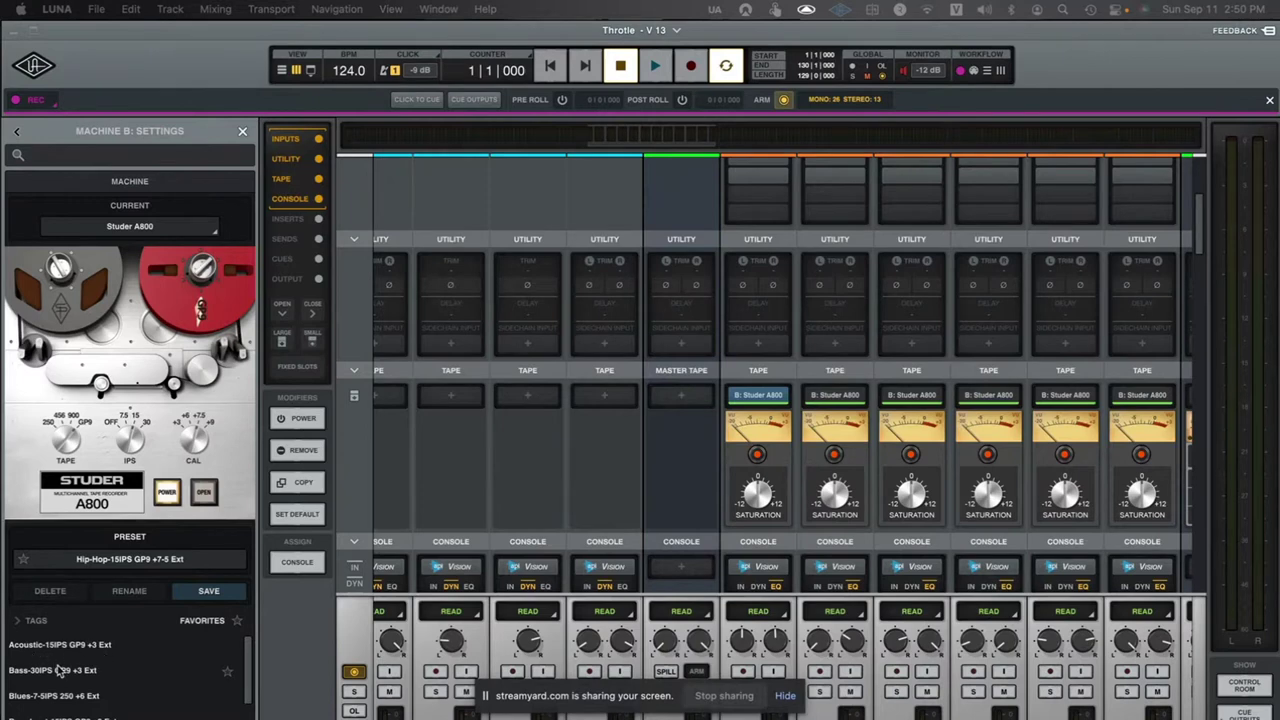
scroll(60, 670, down, 5)
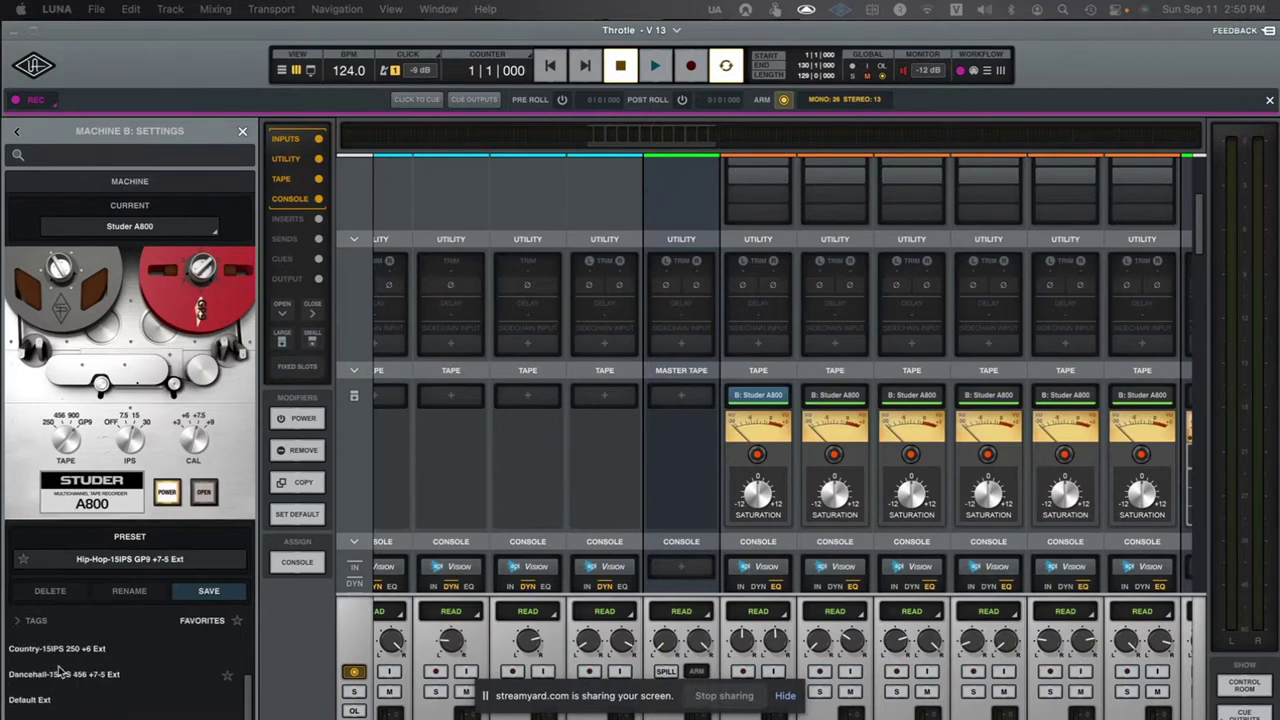
scroll(60, 672, down, 8)
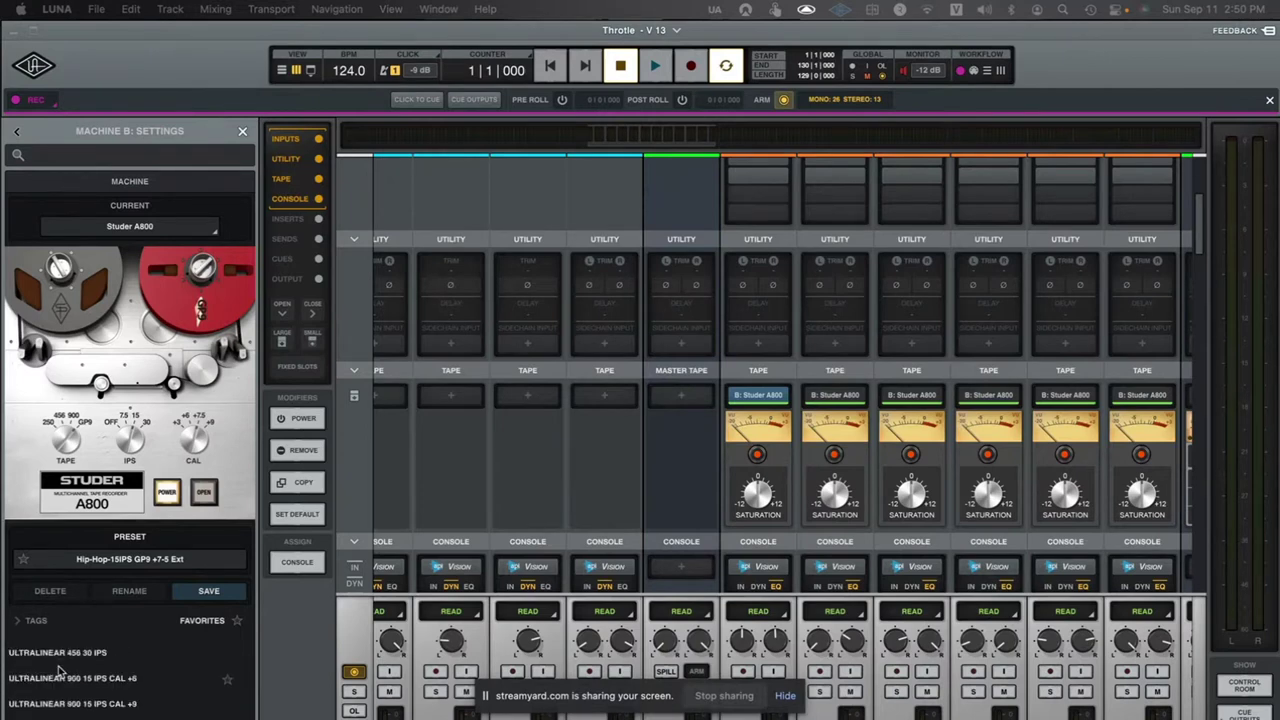
scroll(60, 672, up, 10)
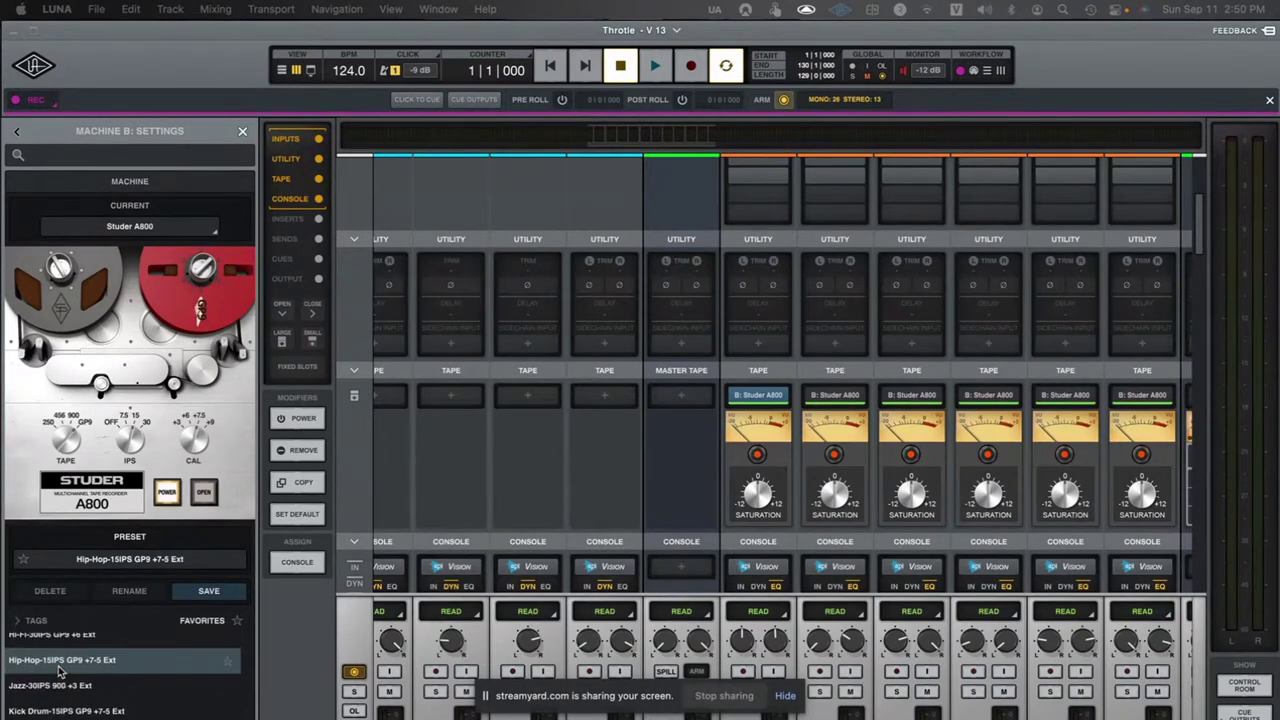
scroll(60, 672, up, 3)
scroll(60, 672, up, 4)
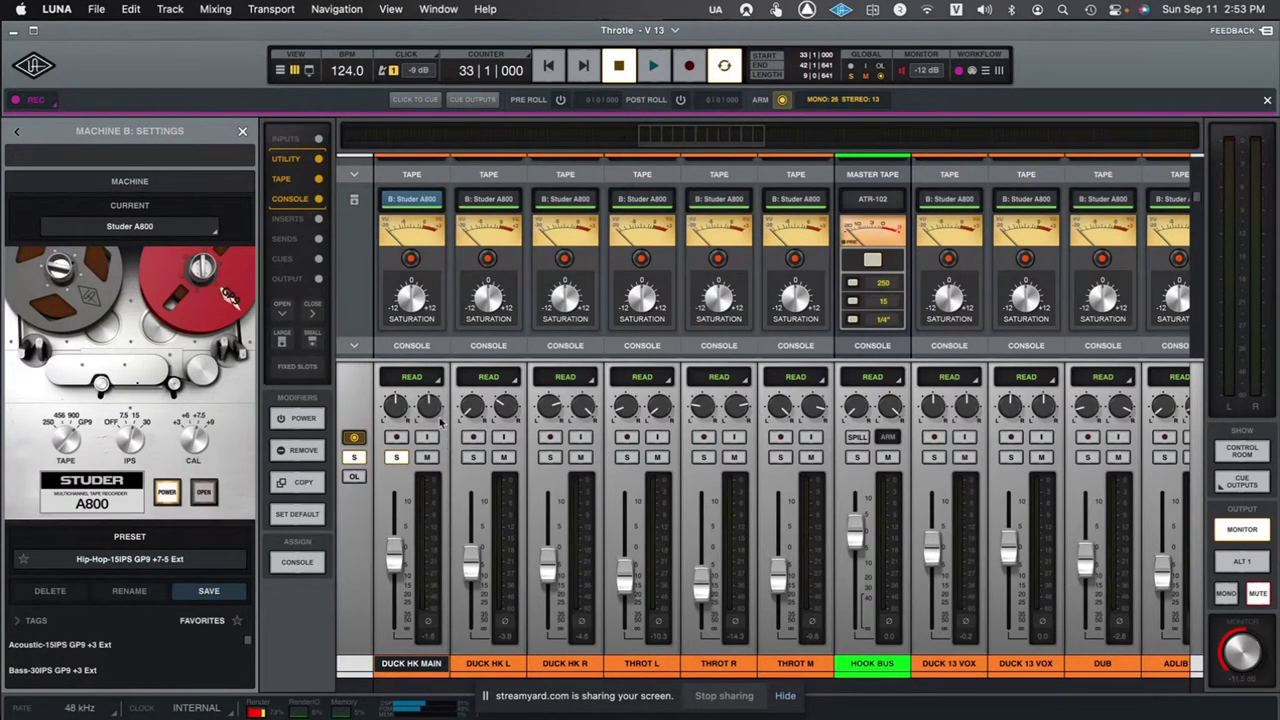
Select the Studer A800 tape on DUCK HK MAIN and audition the soloed track with the tape engaged
click(411, 201)
key(space)
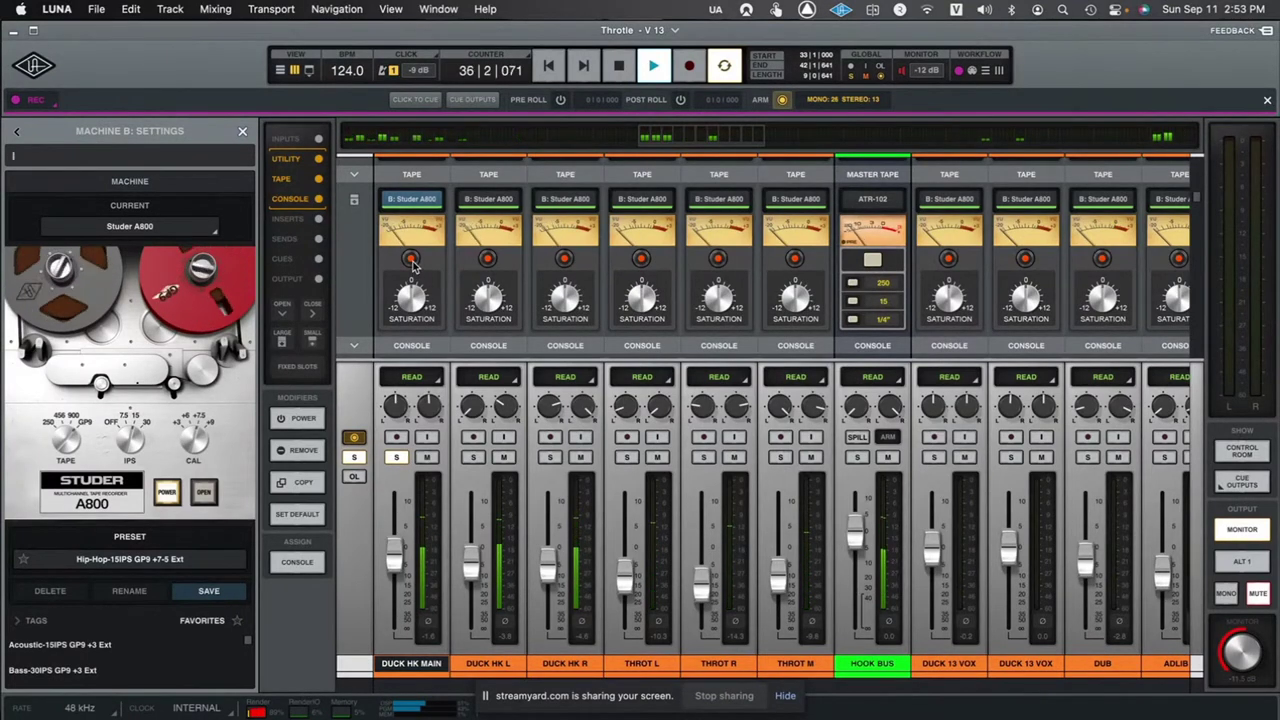
key(space)
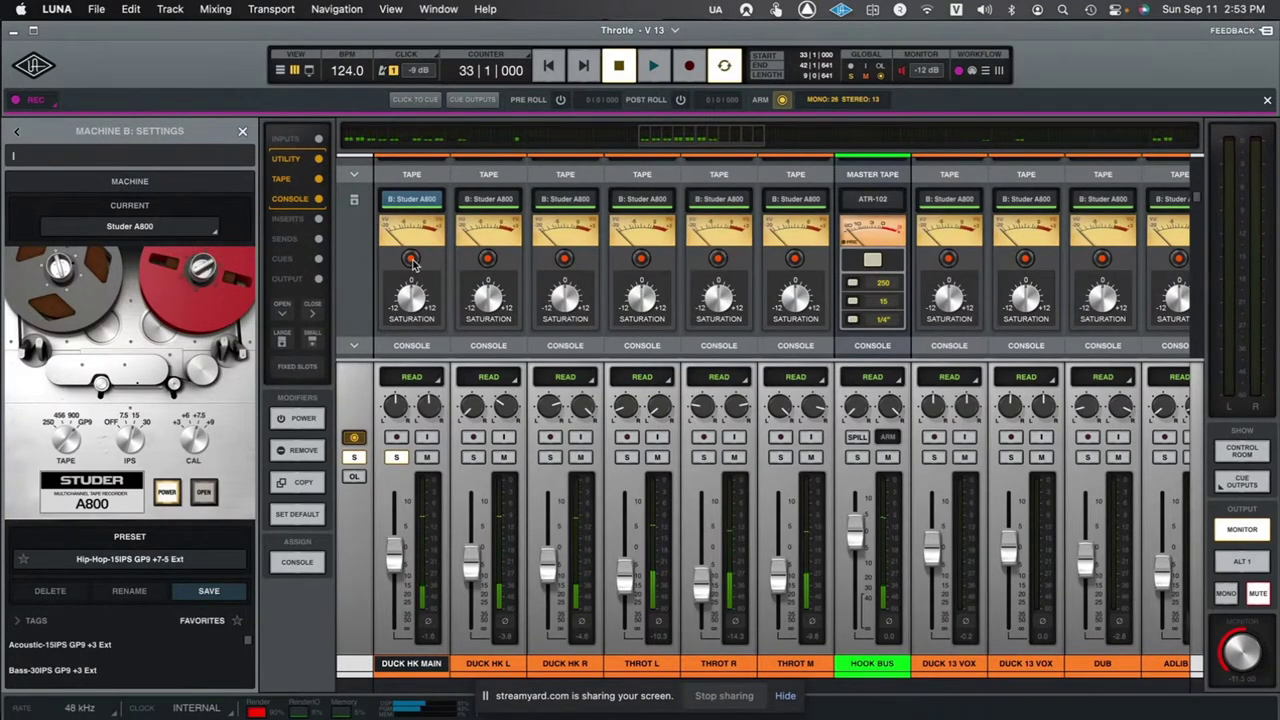
Compare DUCK HK MAIN with its tape bypassed and engaged during playback, leaving the tape engaged
click(411, 259)
key(space)
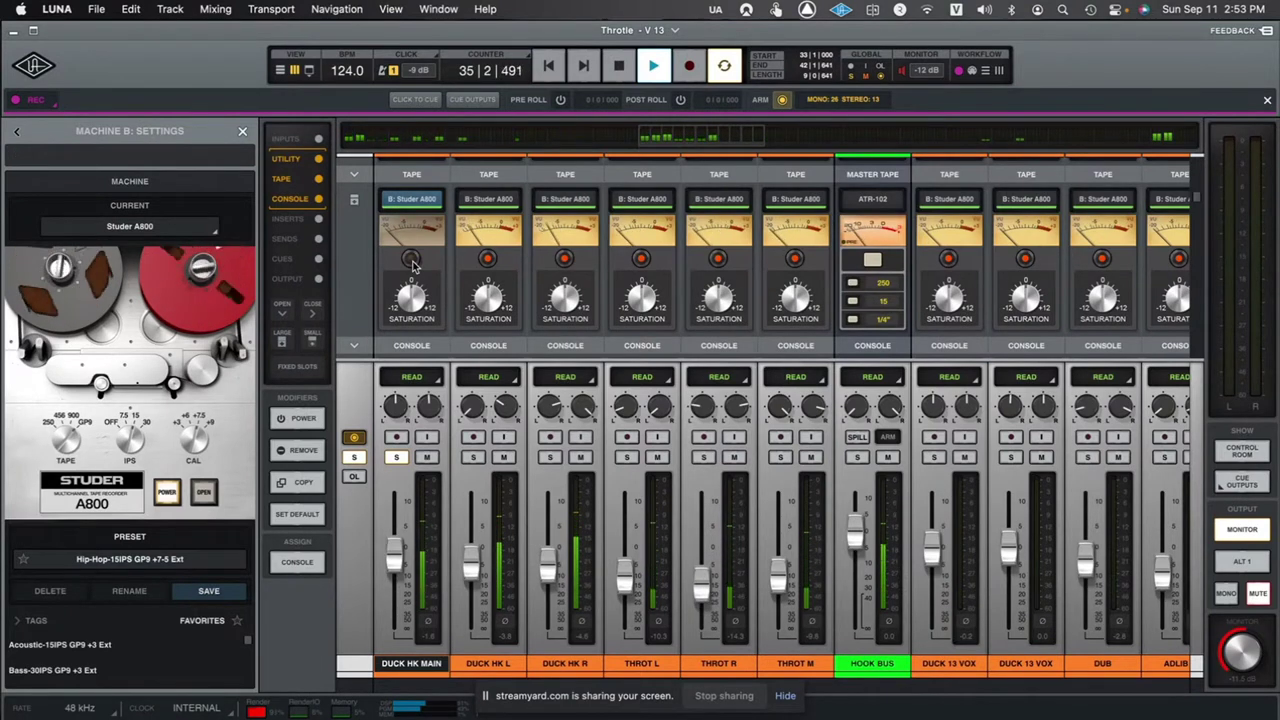
click(411, 259)
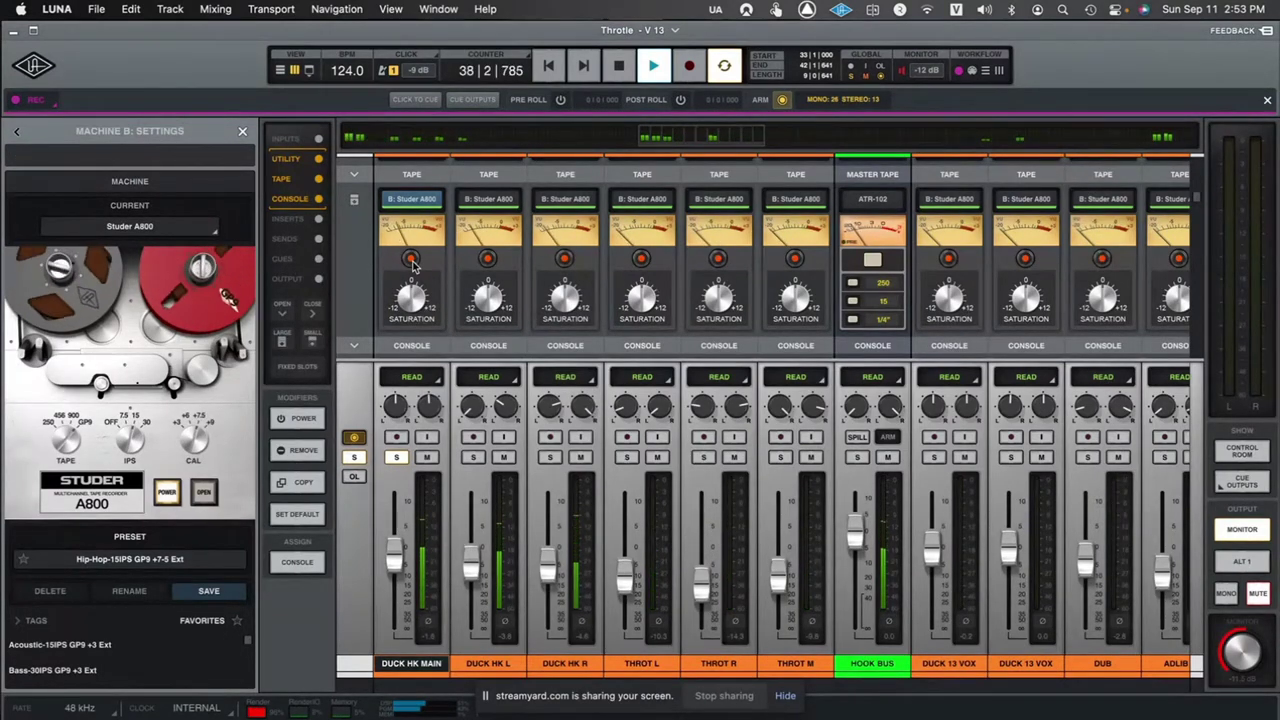
click(411, 259)
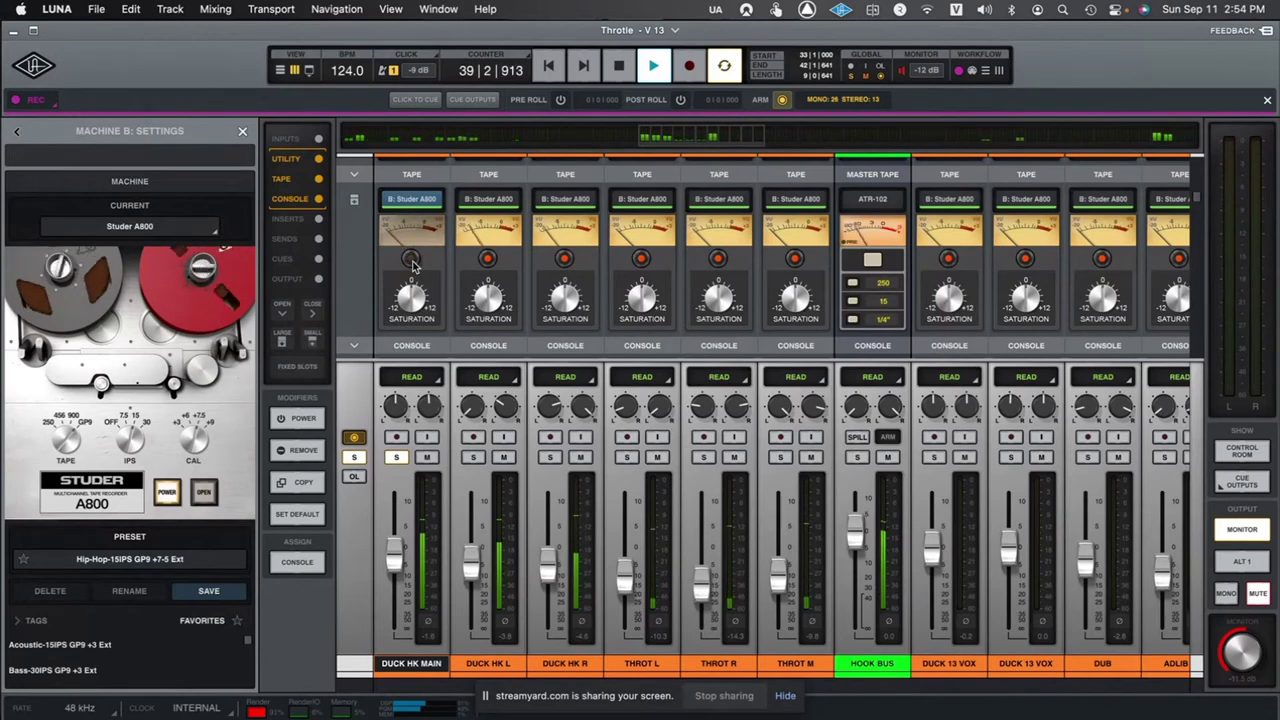
key(space)
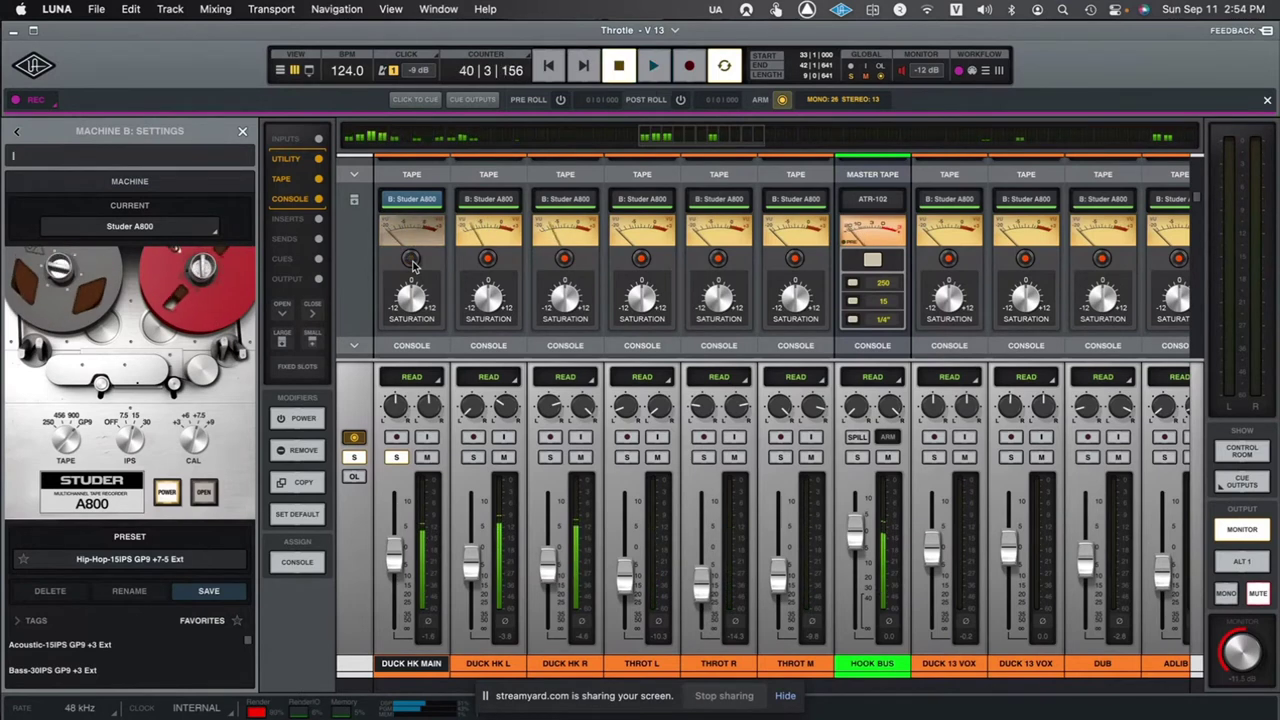
click(411, 259)
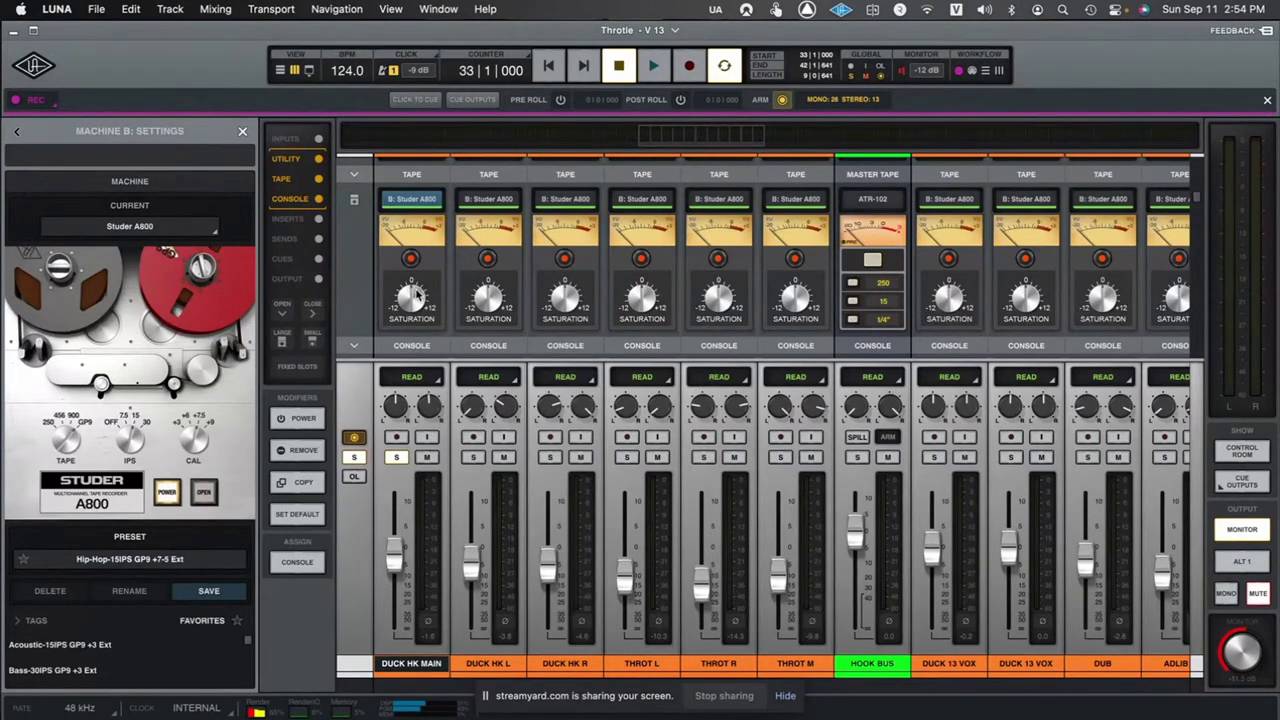
key(space)
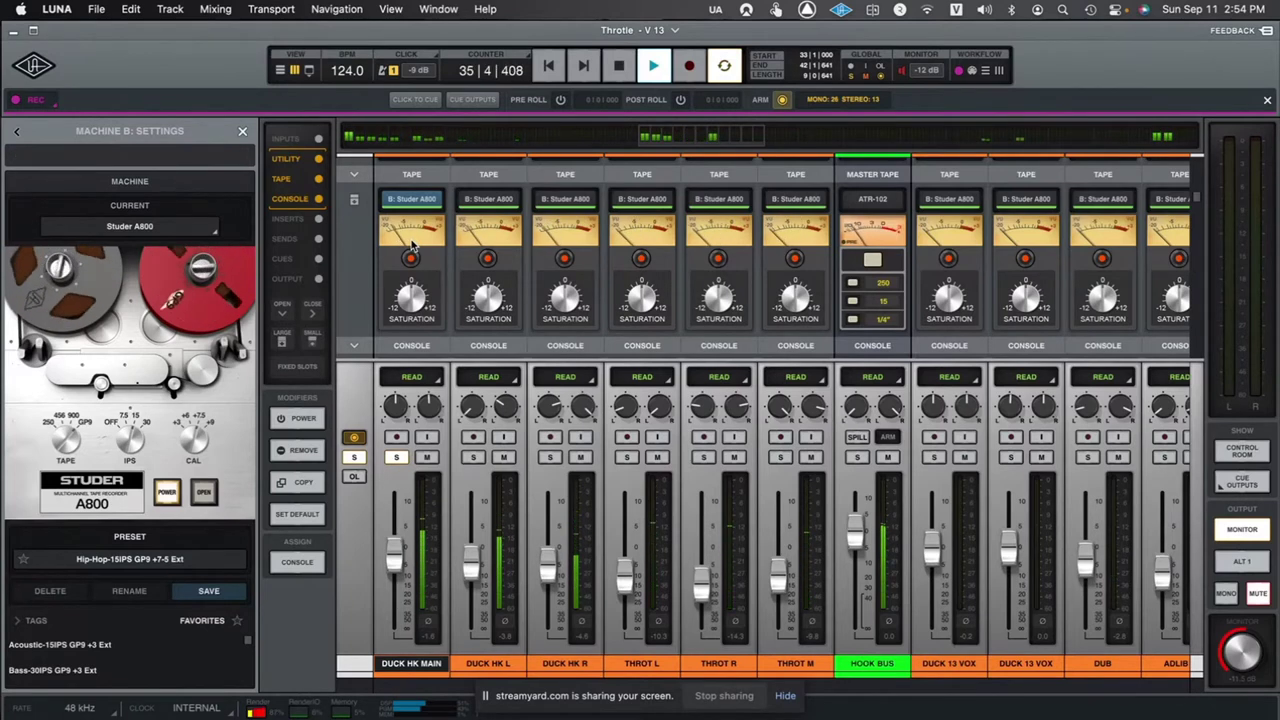
key(space)
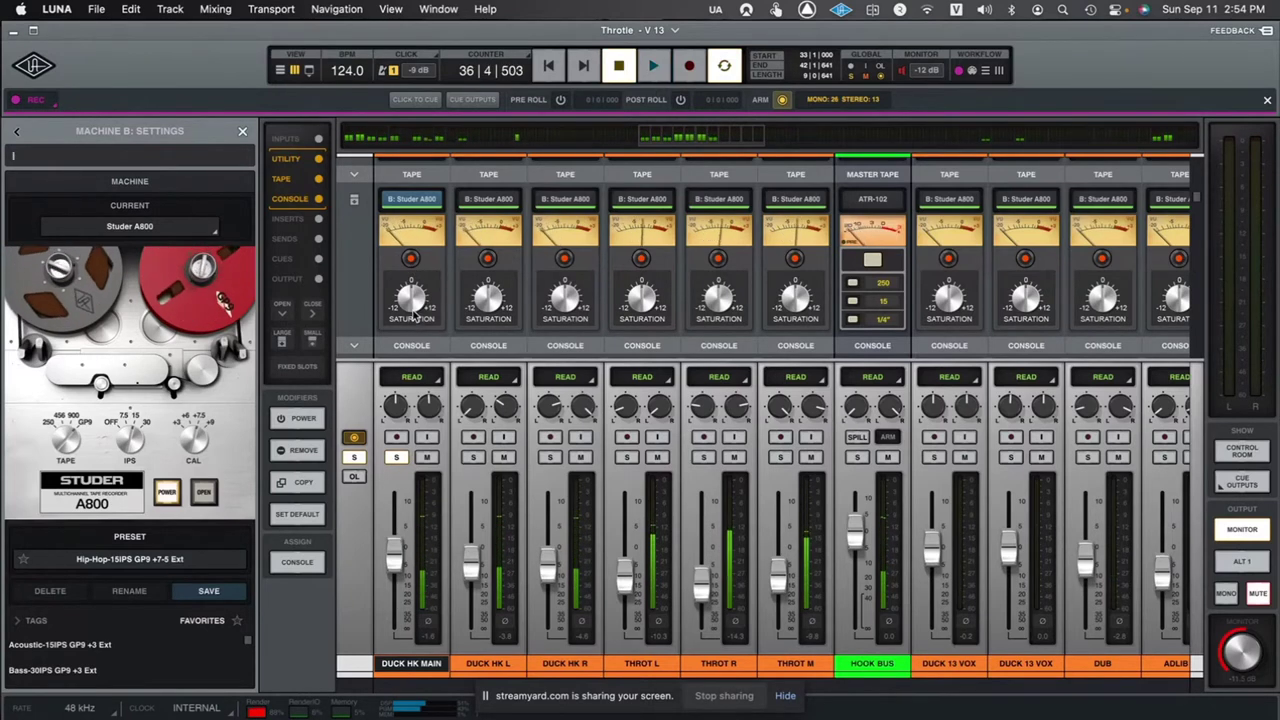
Expand the tape section to show the HF Driver, Bias and Repro EQ controls, and try these controls on DUCK HK MAIN during playback
click(354, 205)
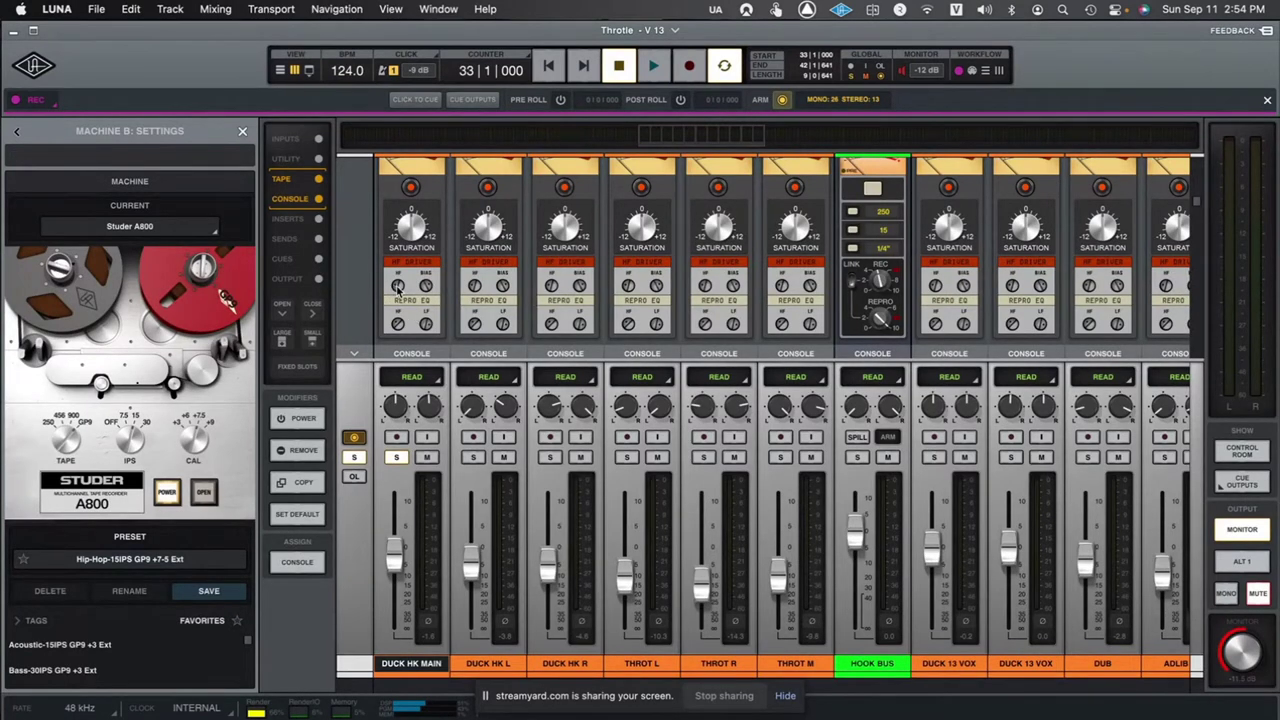
key(space)
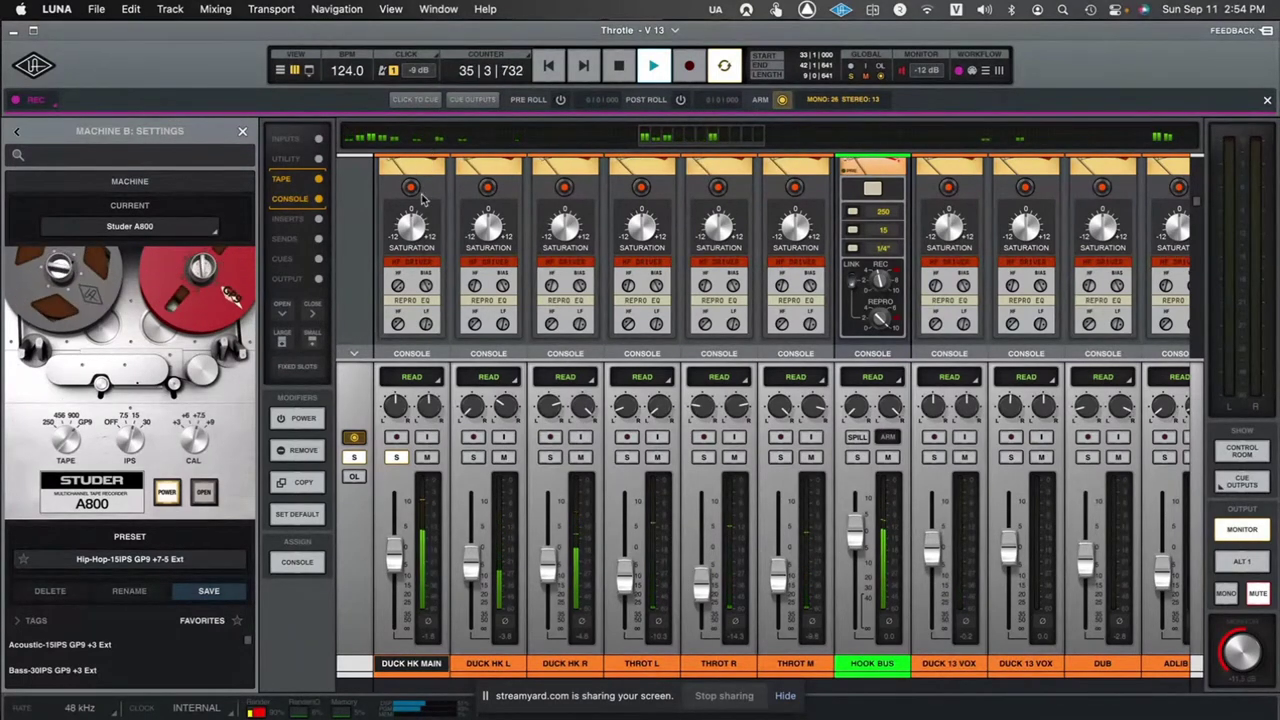
click(430, 305)
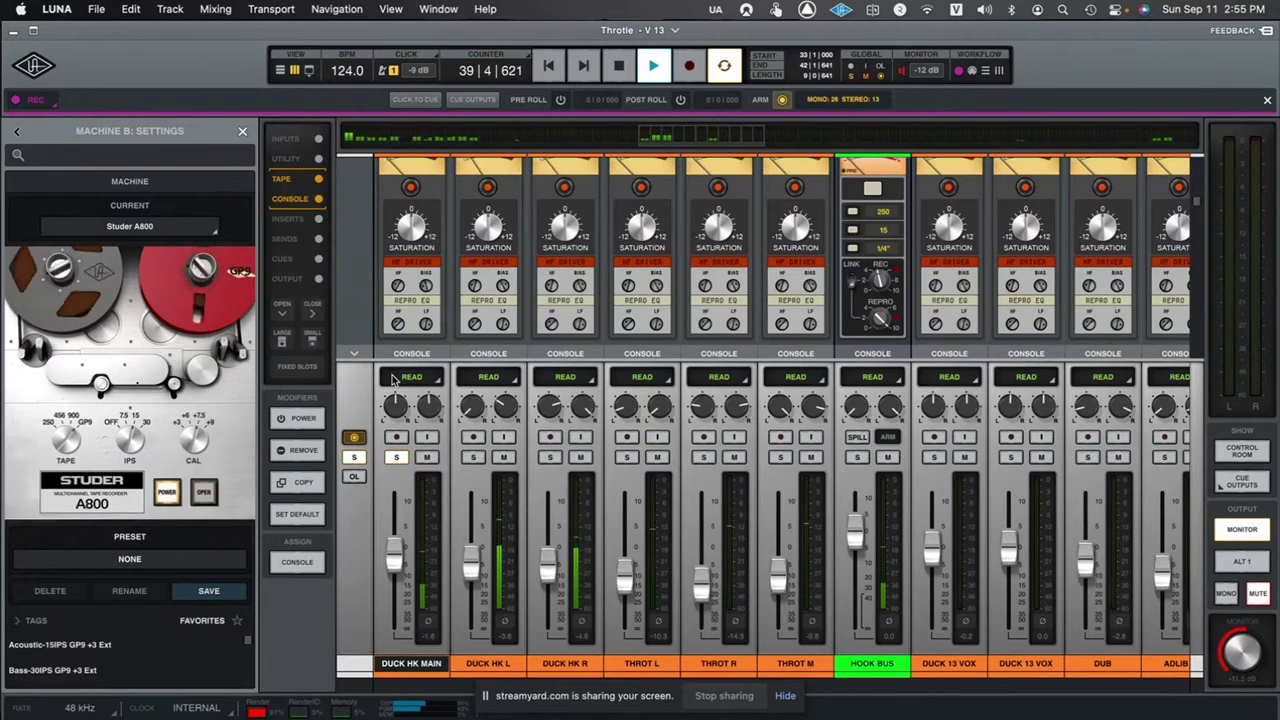
key(space)
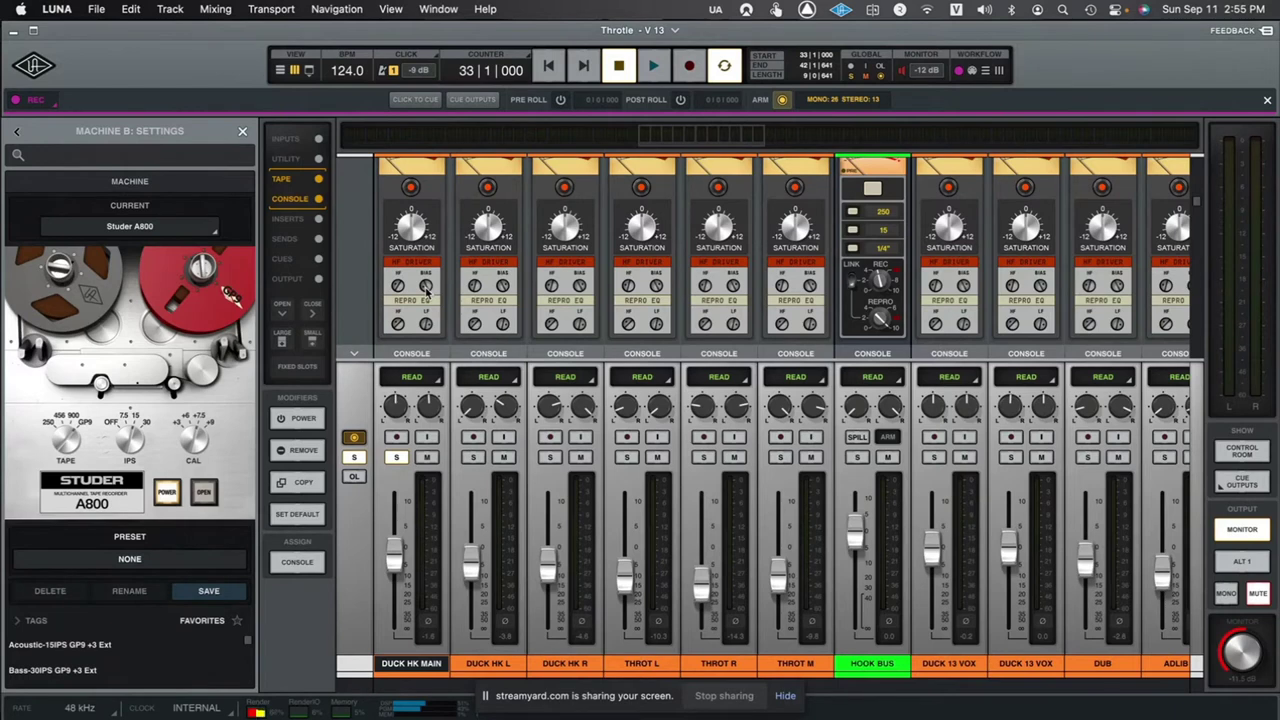
Audition the looped section repeatedly to evaluate saturation, HF driver and bias on DUCK HK MAIN
key(space)
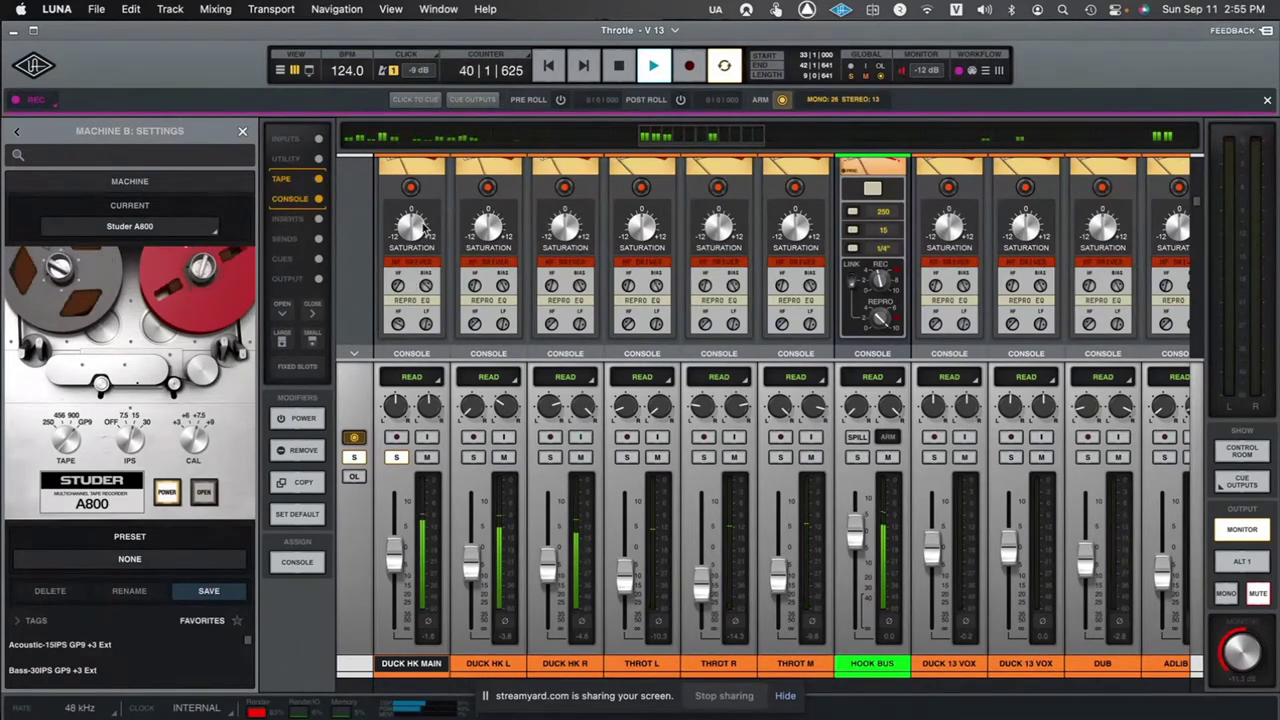
key(space)
key(space)
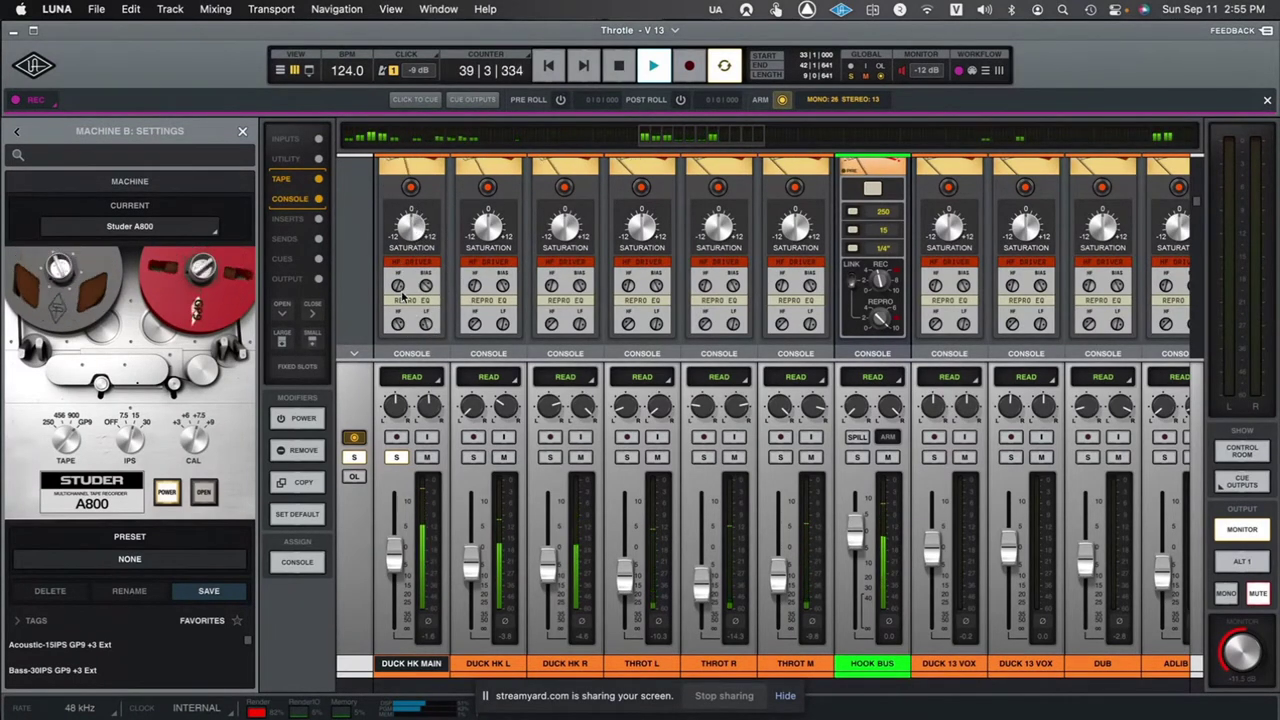
key(space)
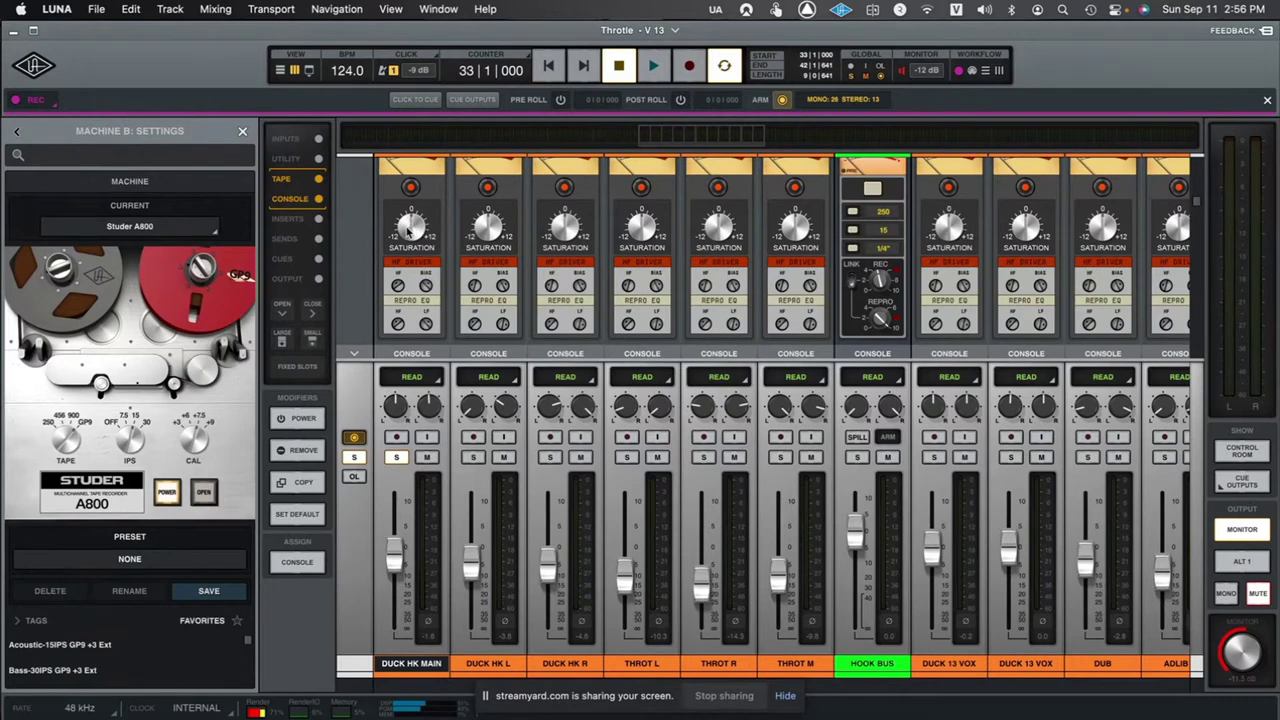
key(space)
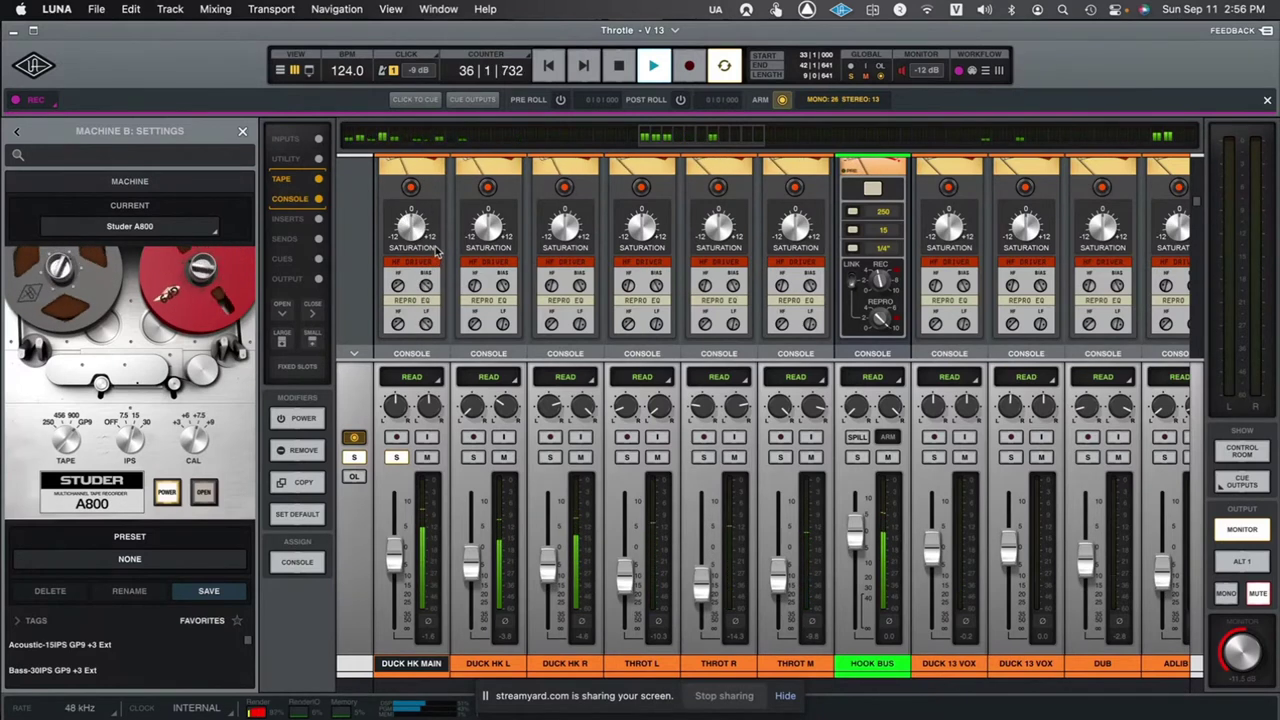
key(space)
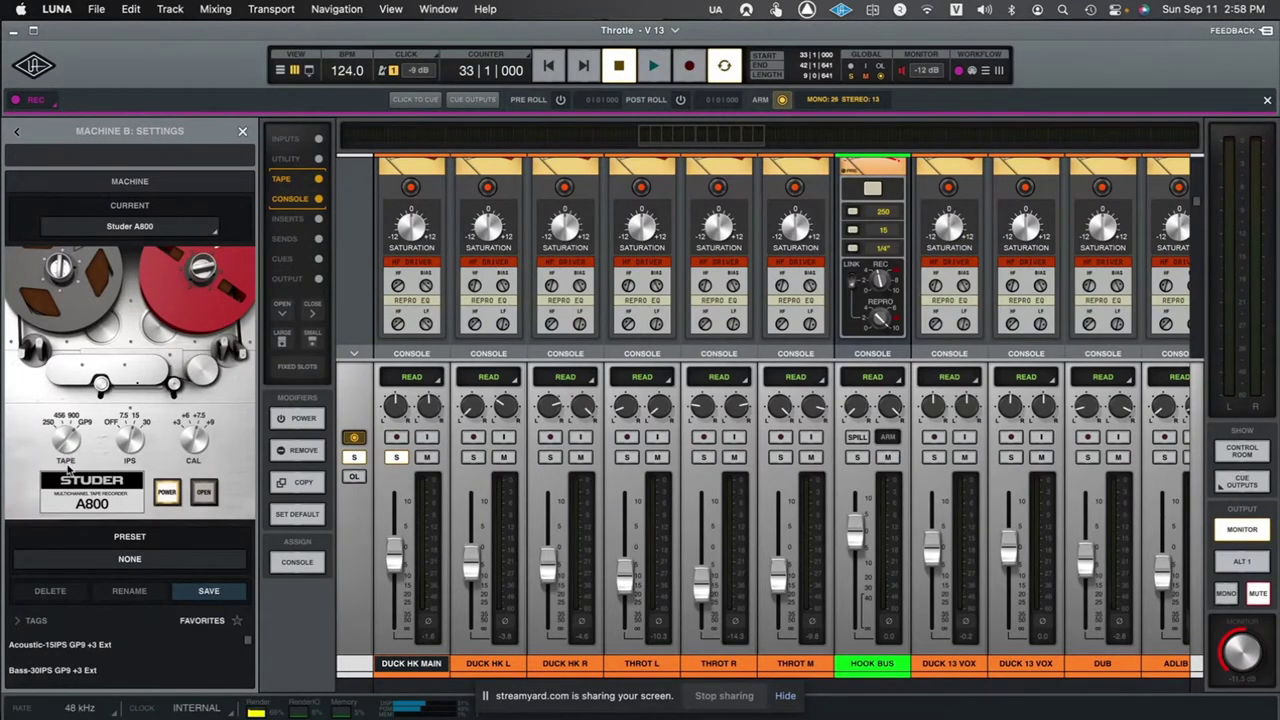
Try the other tape formulations on the Studer A800 and return it to GP9
drag(67, 457, 66, 481)
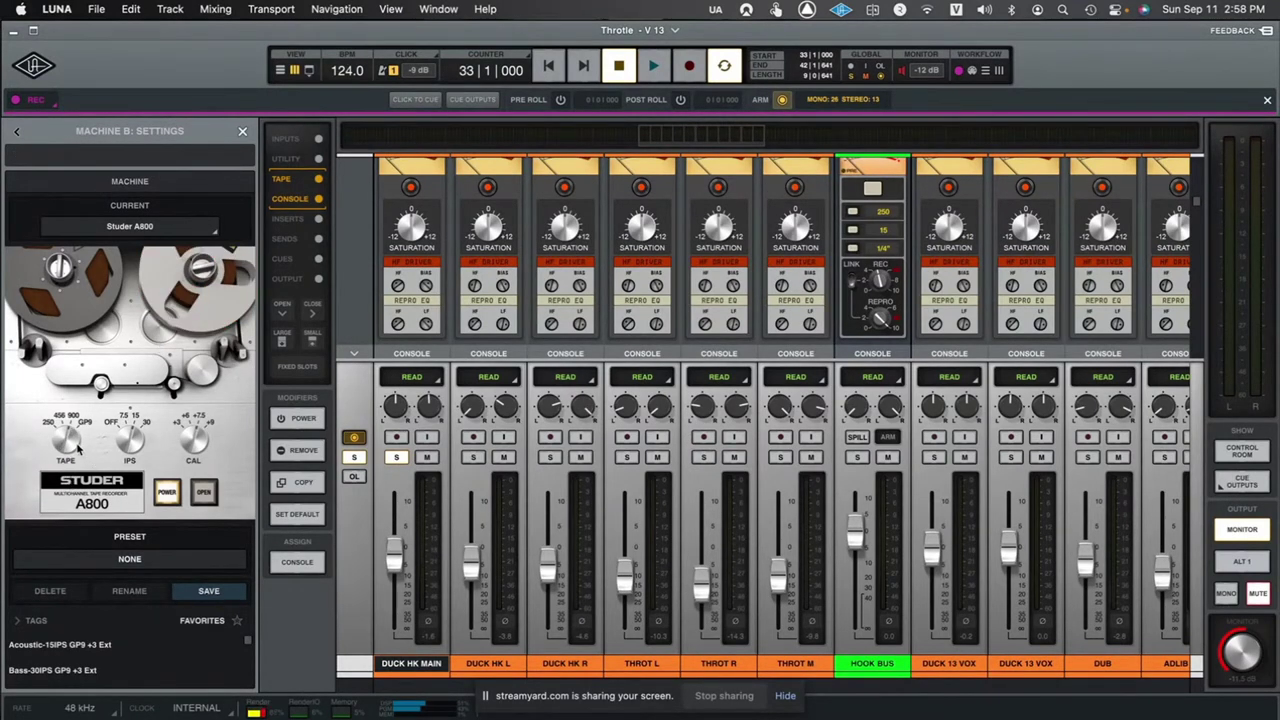
drag(68, 452, 70, 505)
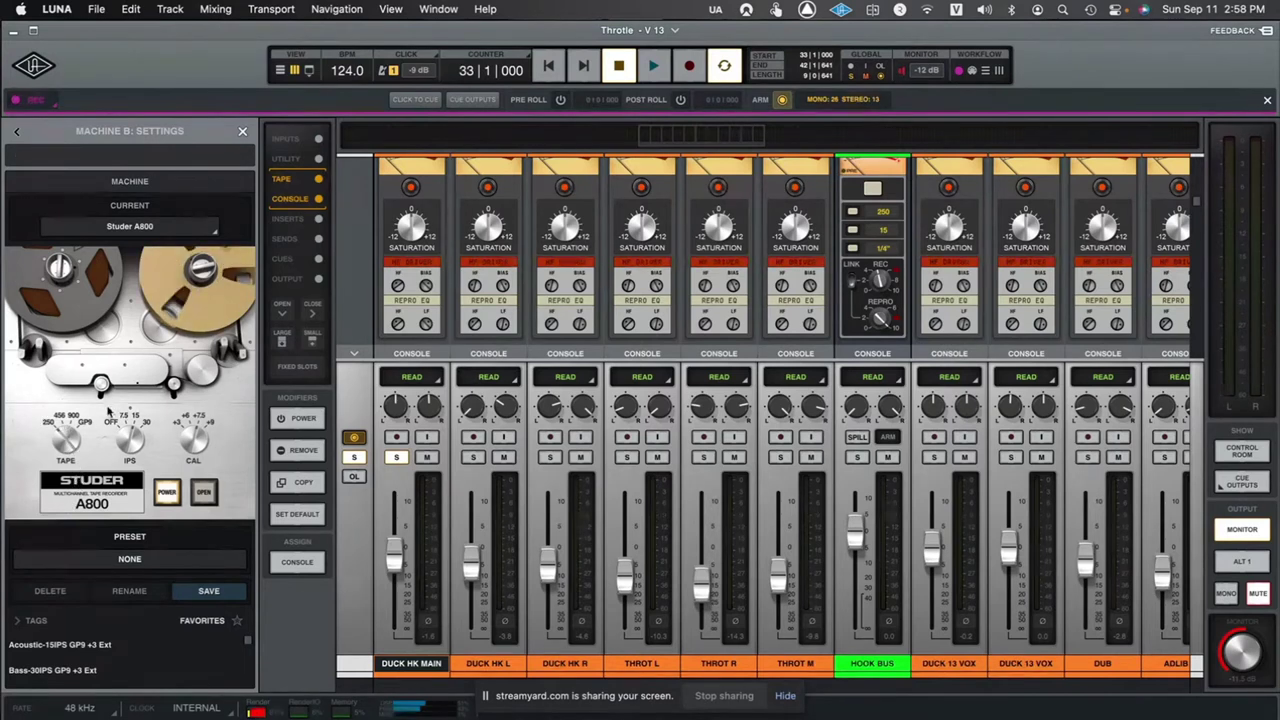
click(72, 423)
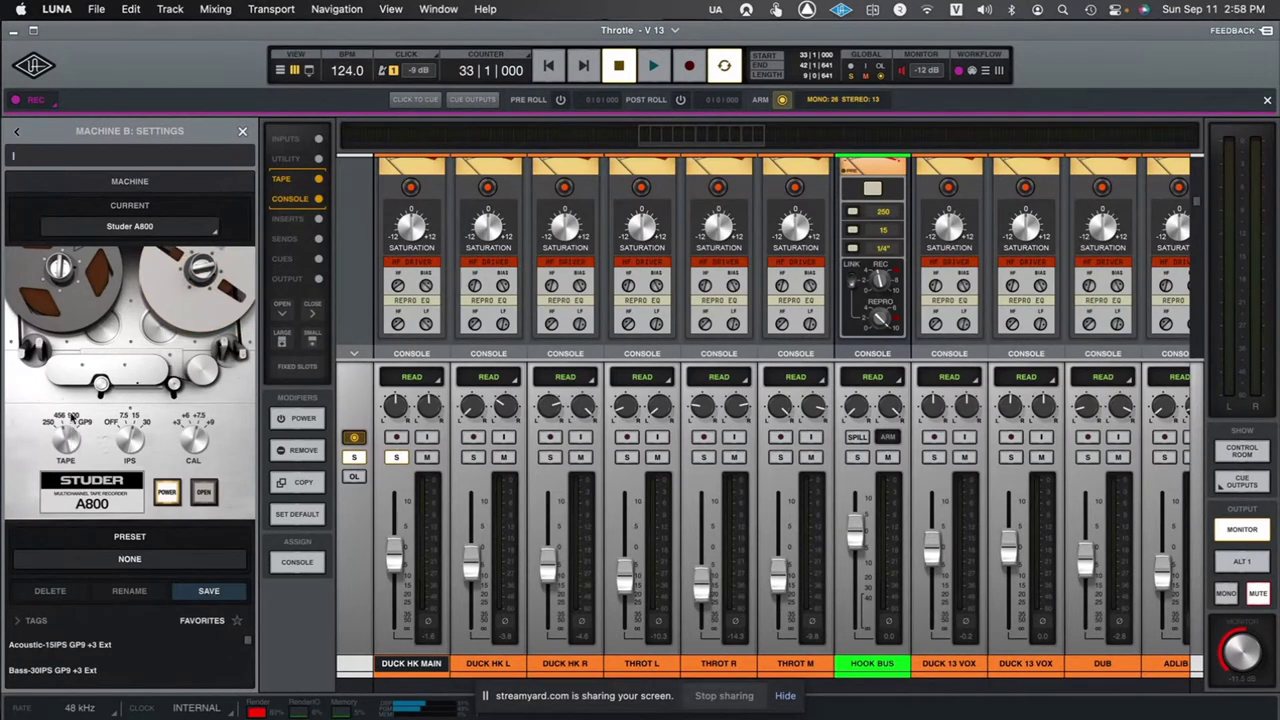
click(72, 439)
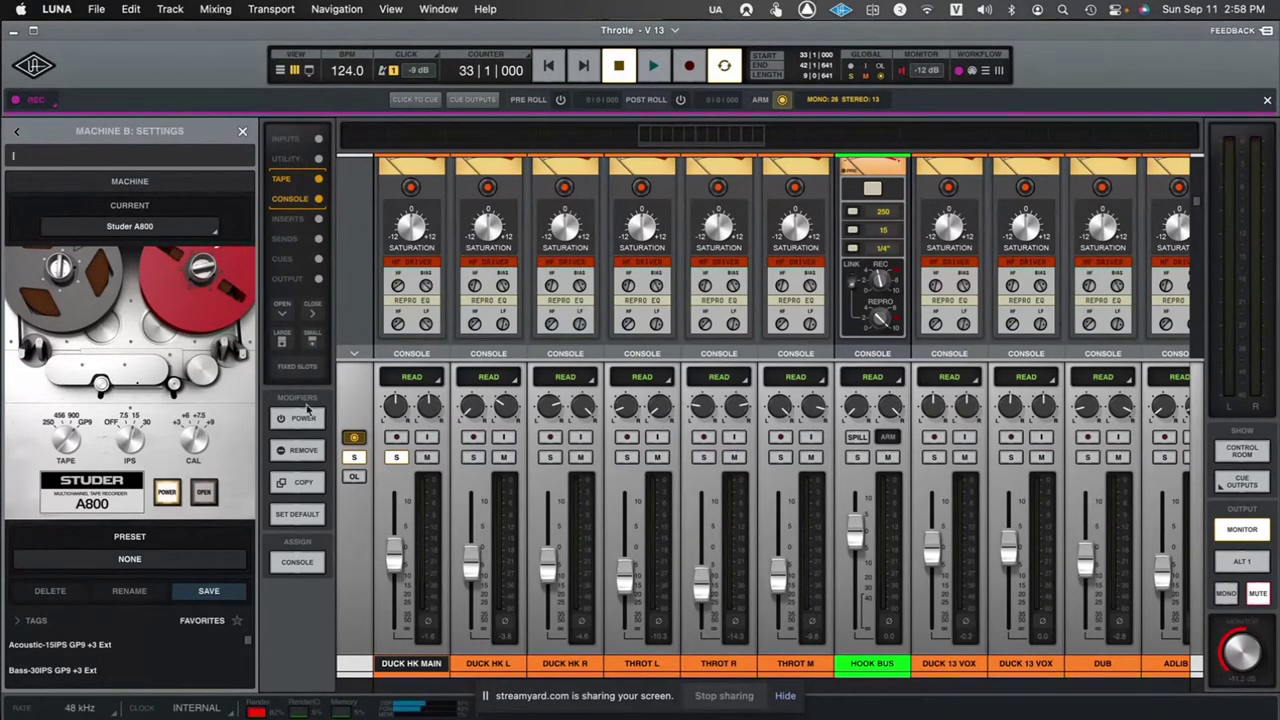
Play the loop several times to evaluate the Studer A800's tape speed on the soloed vocal
key(space)
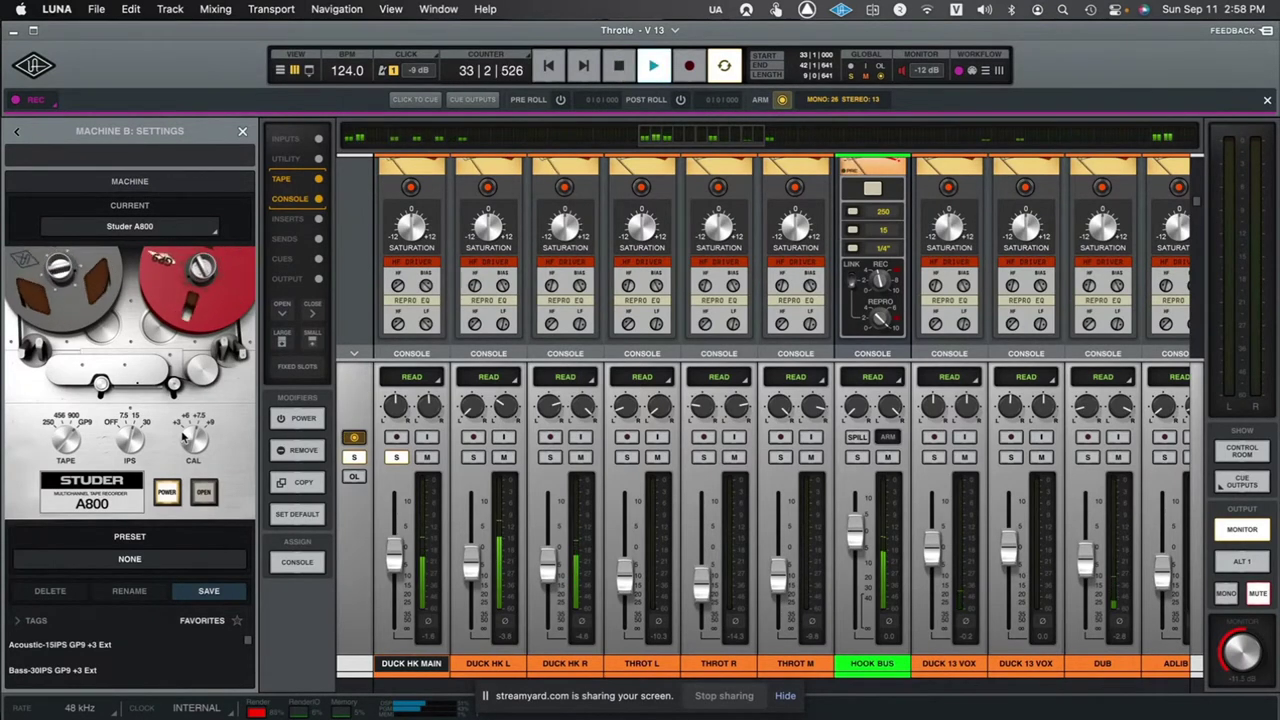
key(space)
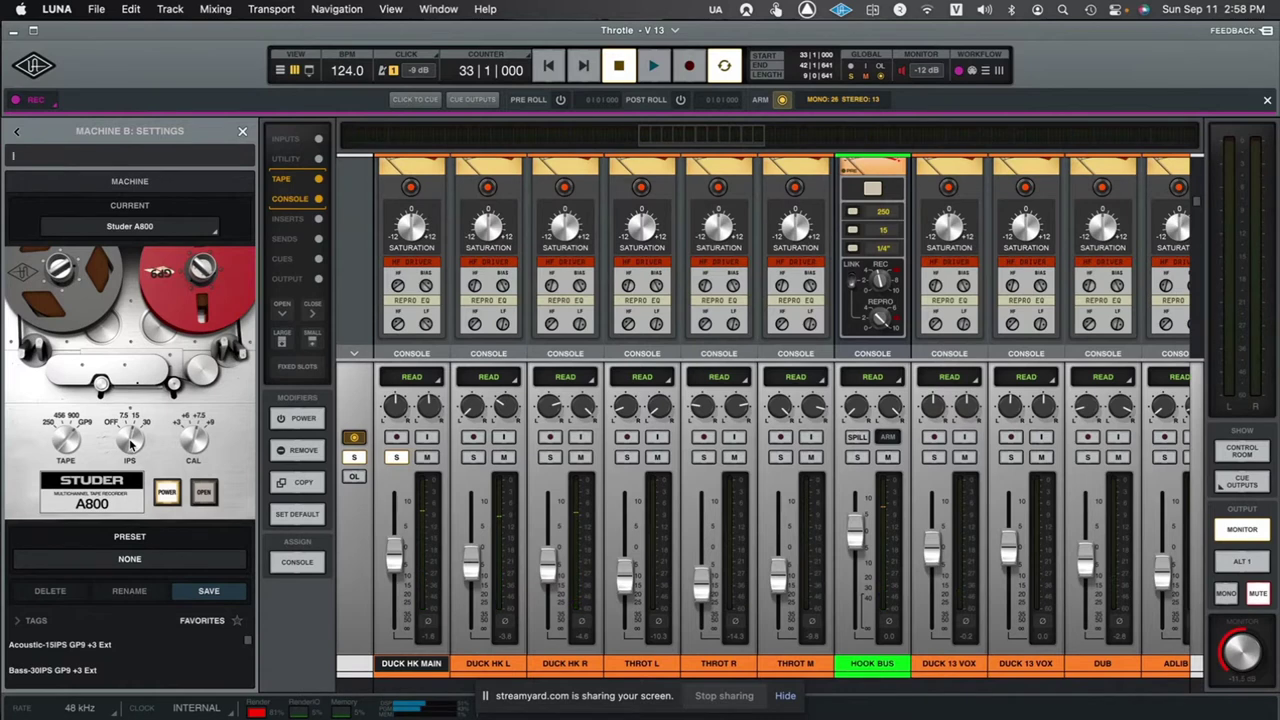
key(space)
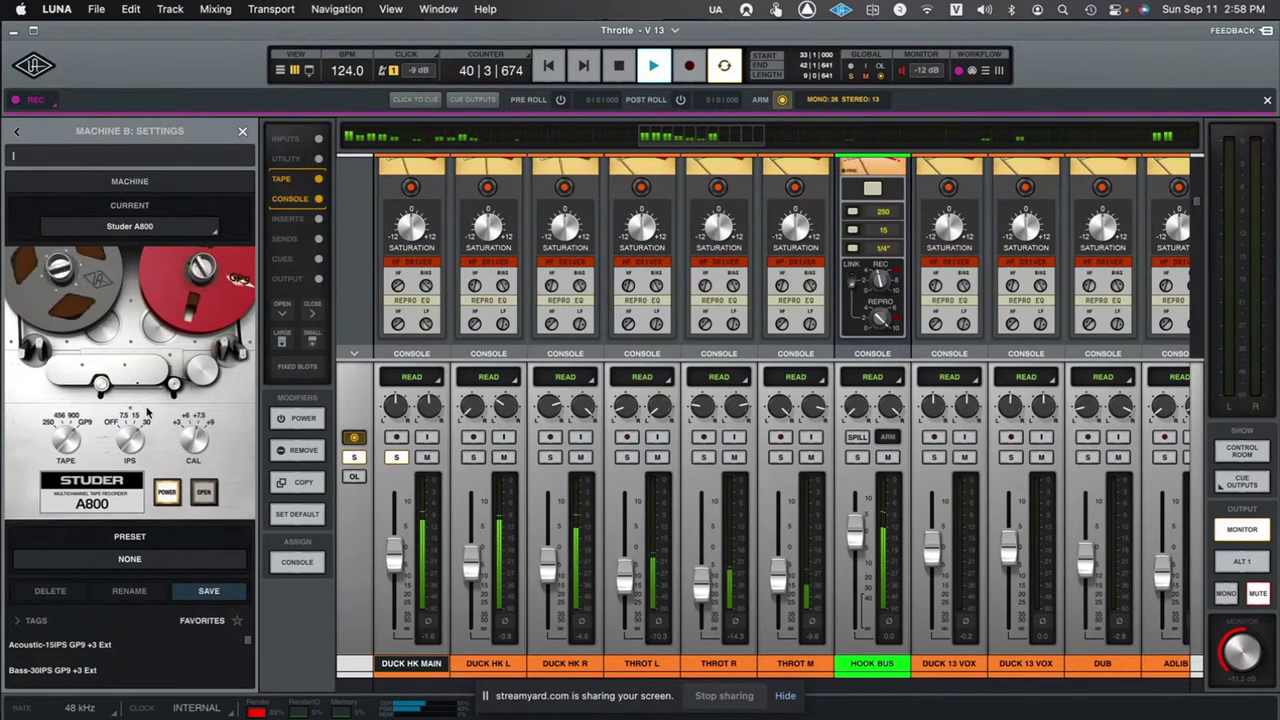
key(space)
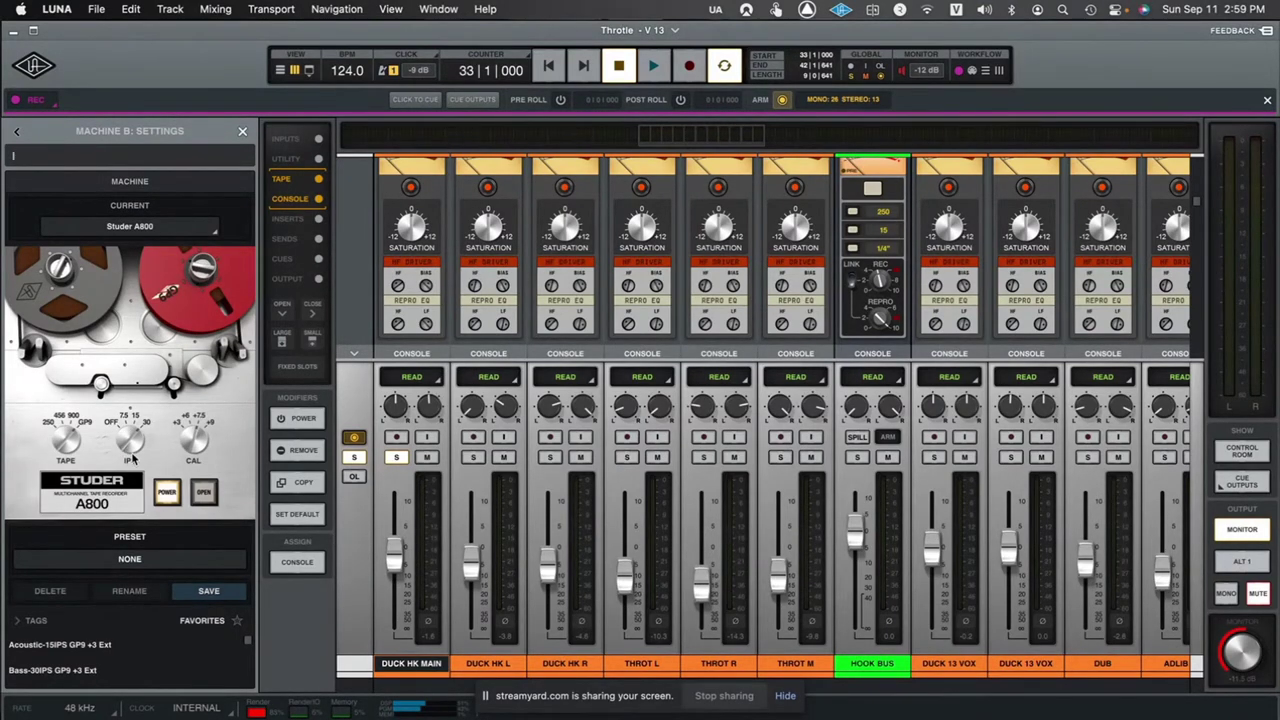
key(space)
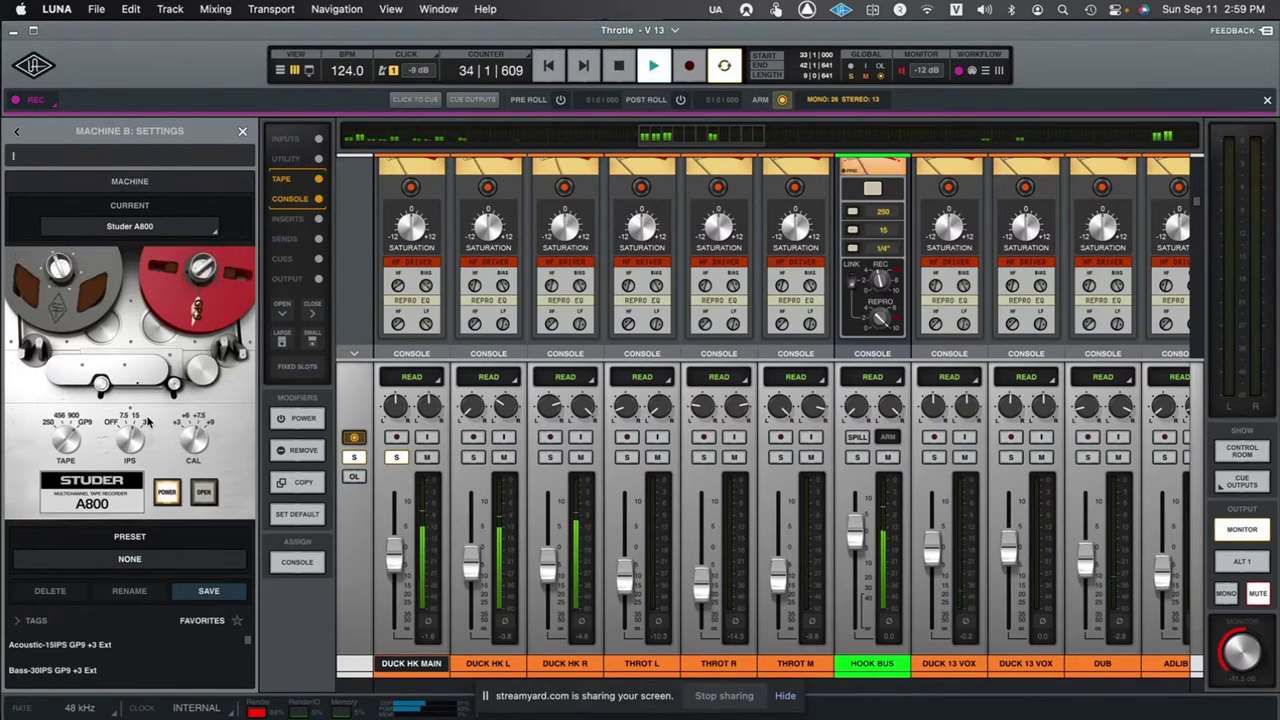
key(space)
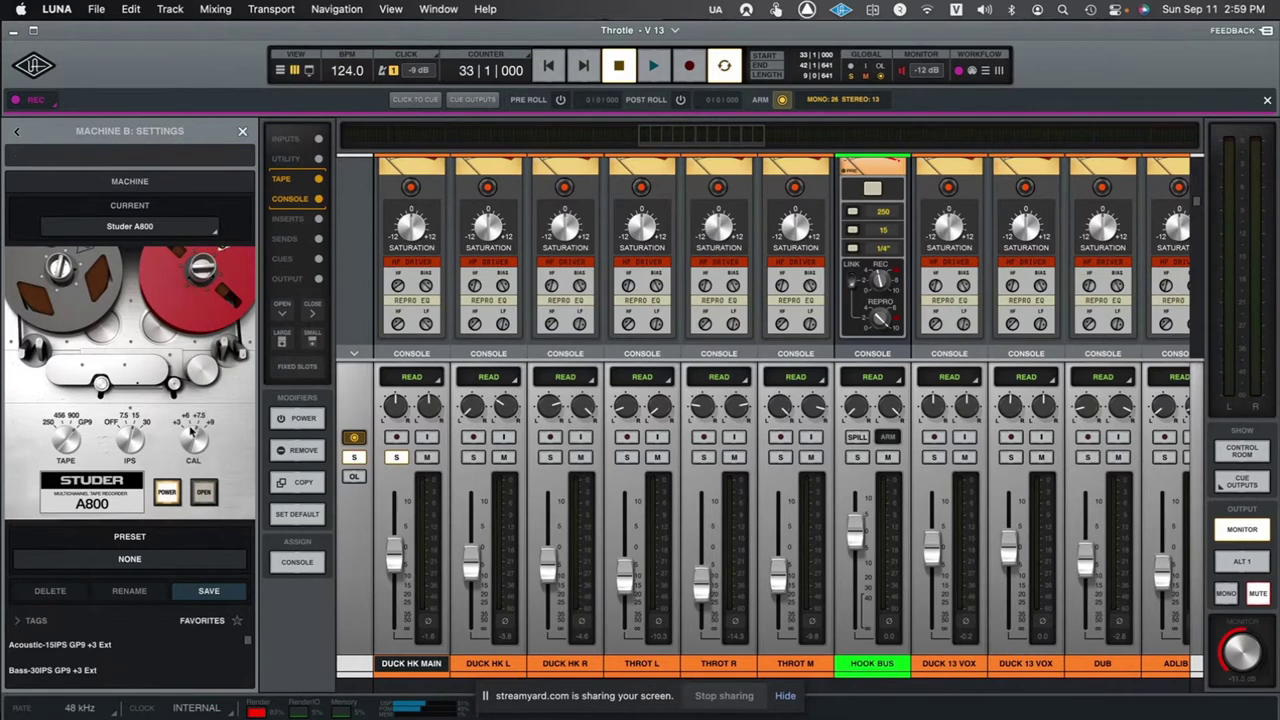
Play the loop to evaluate the Studer A800's calibration level on the soloed vocal
key(space)
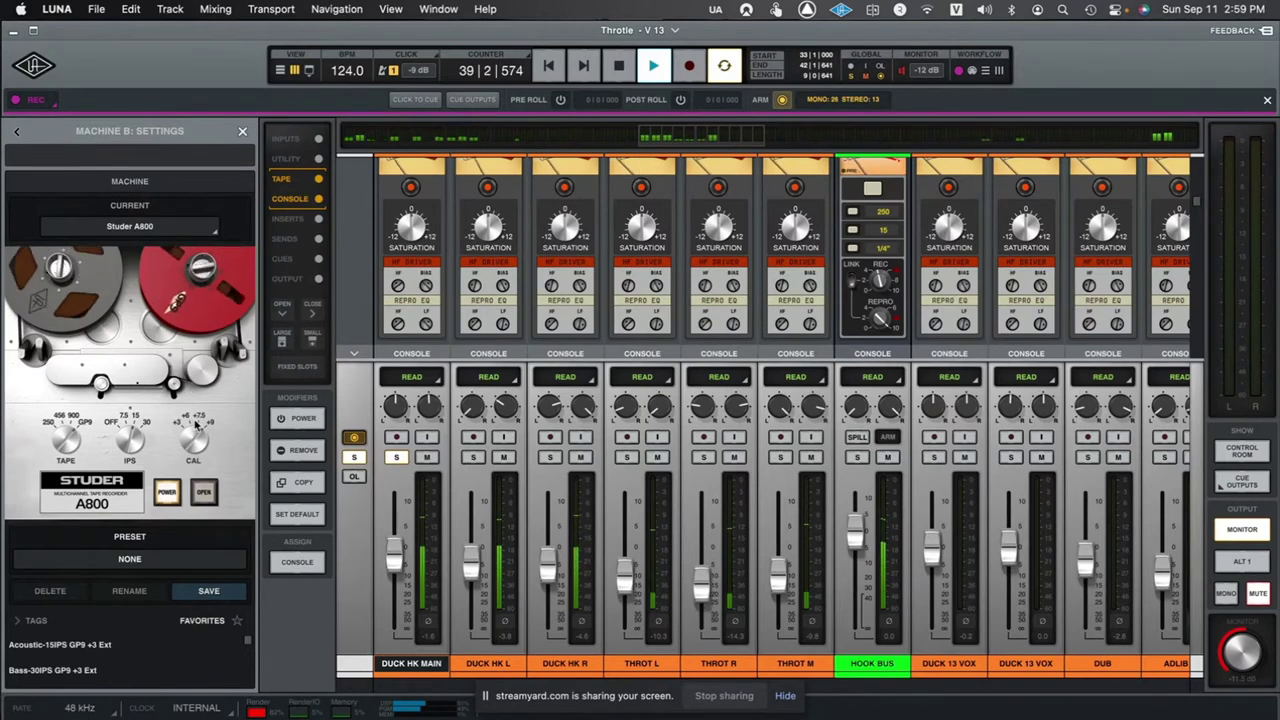
key(space)
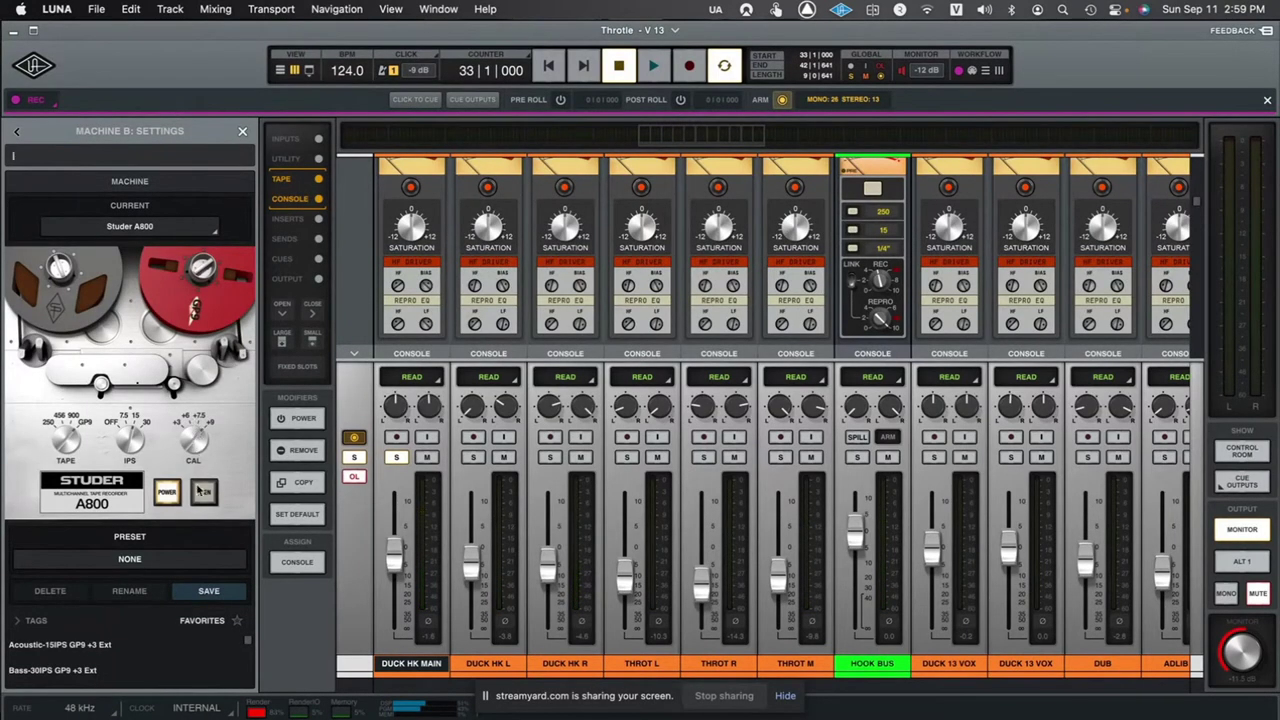
Open the Studer A800's hidden controls, unlink input and output, and try the level, Noise and Auto Cal controls around loop playback
click(204, 495)
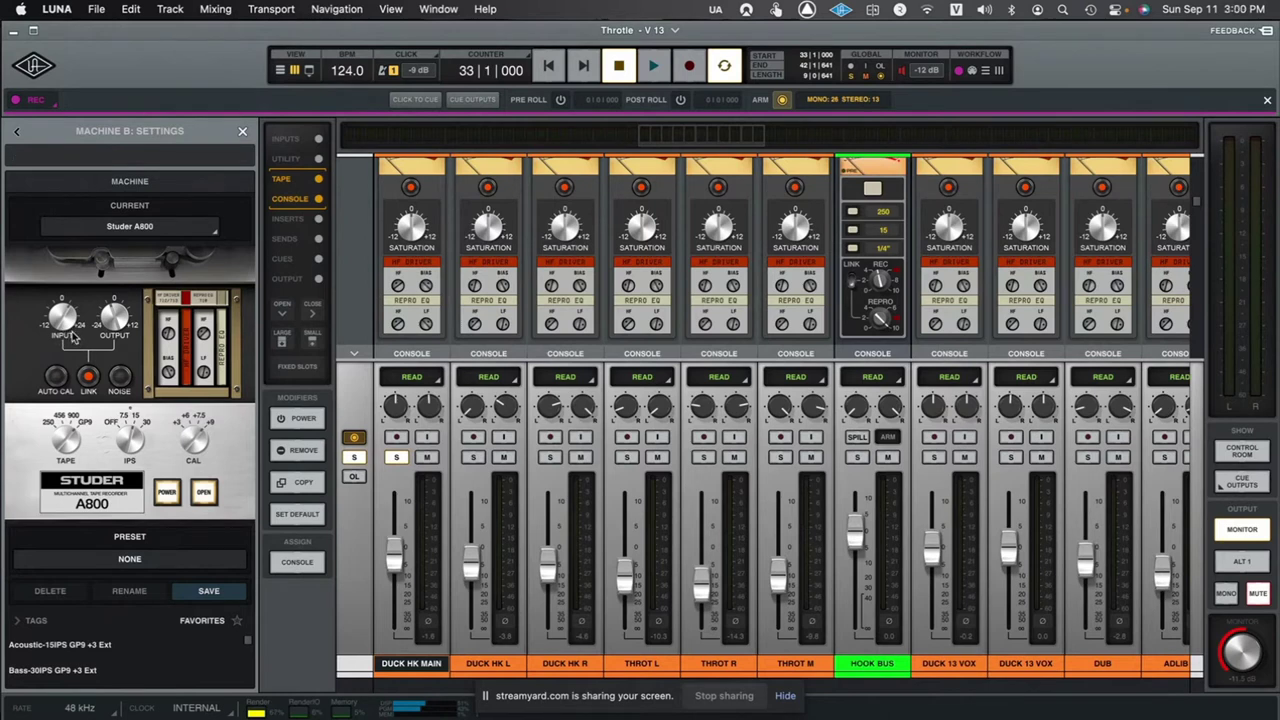
key(space)
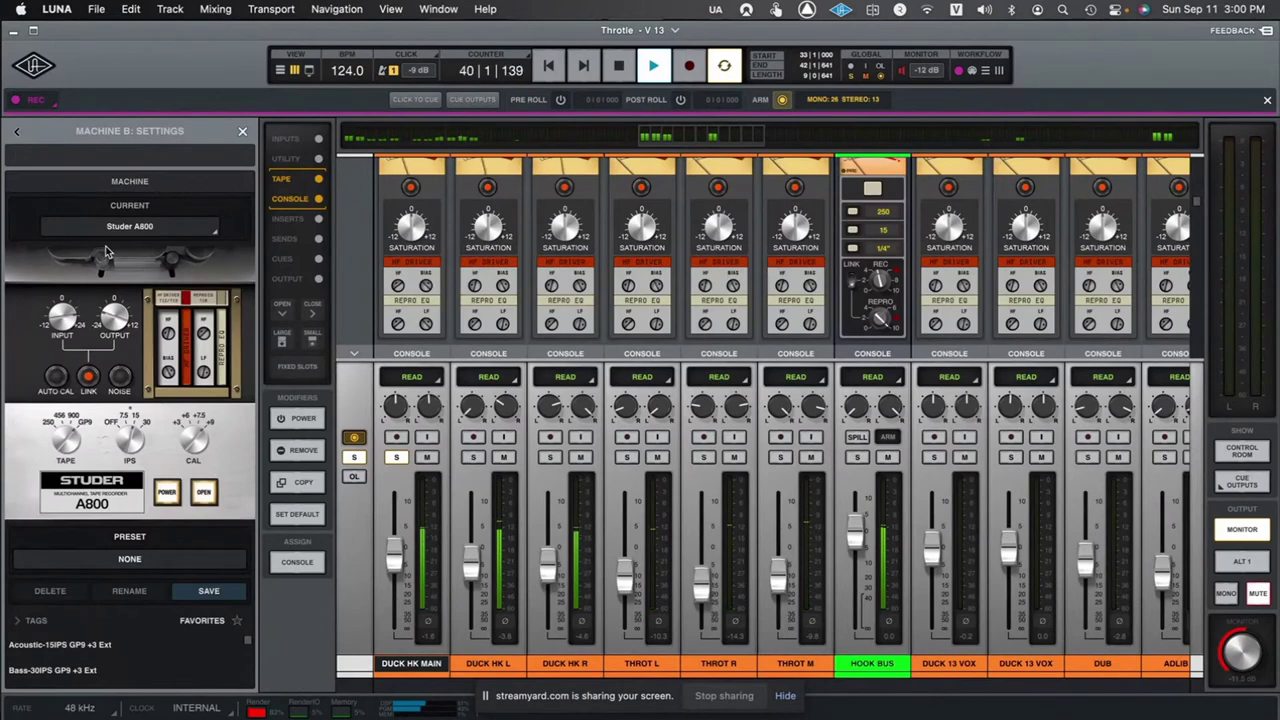
key(space)
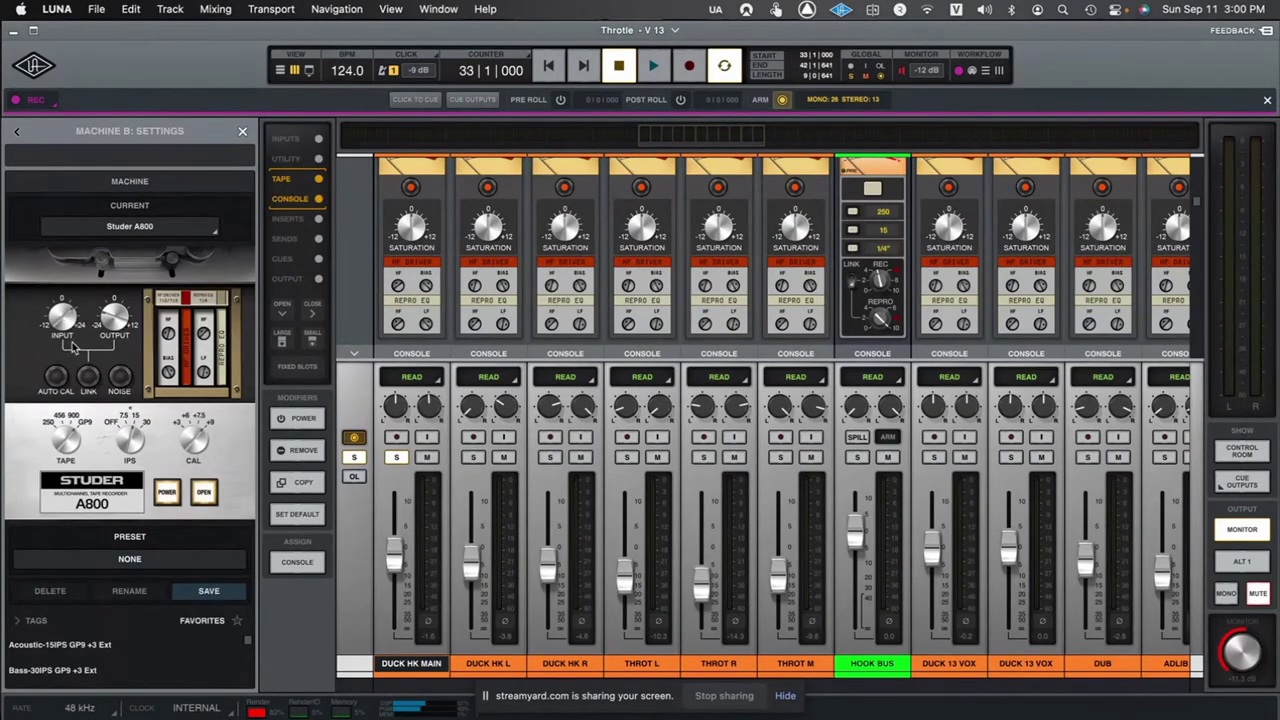
key(space)
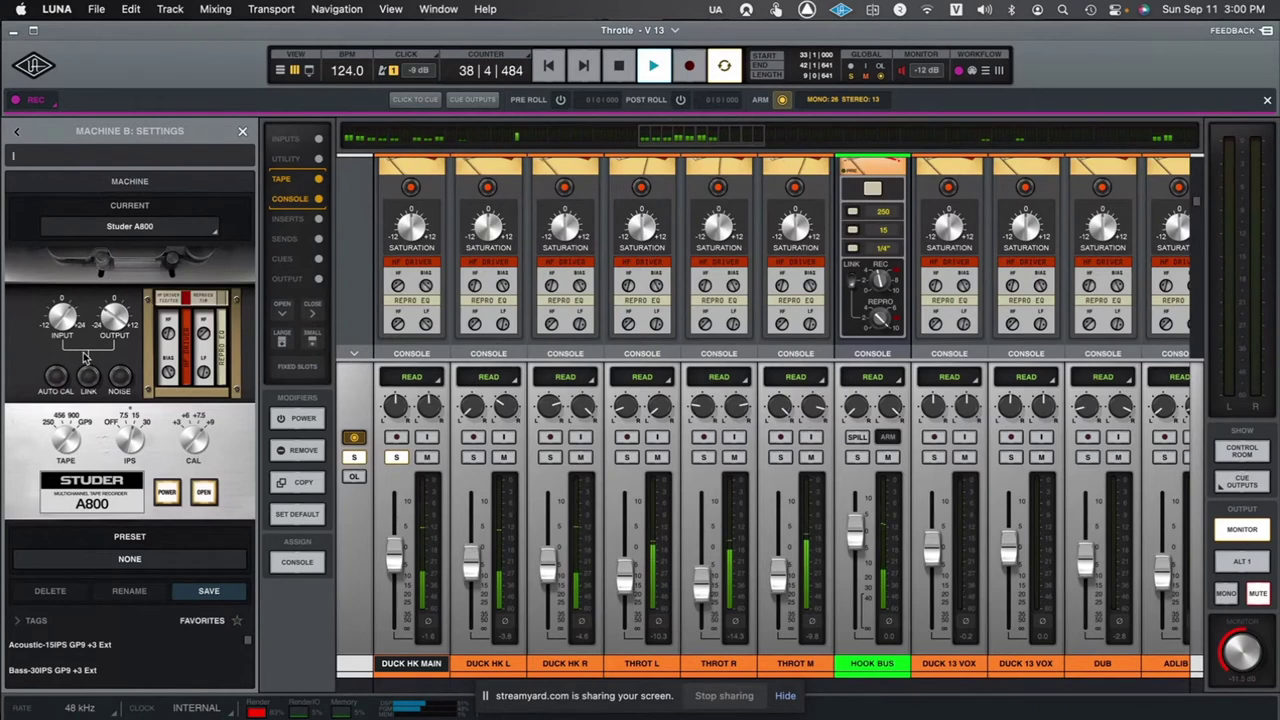
key(space)
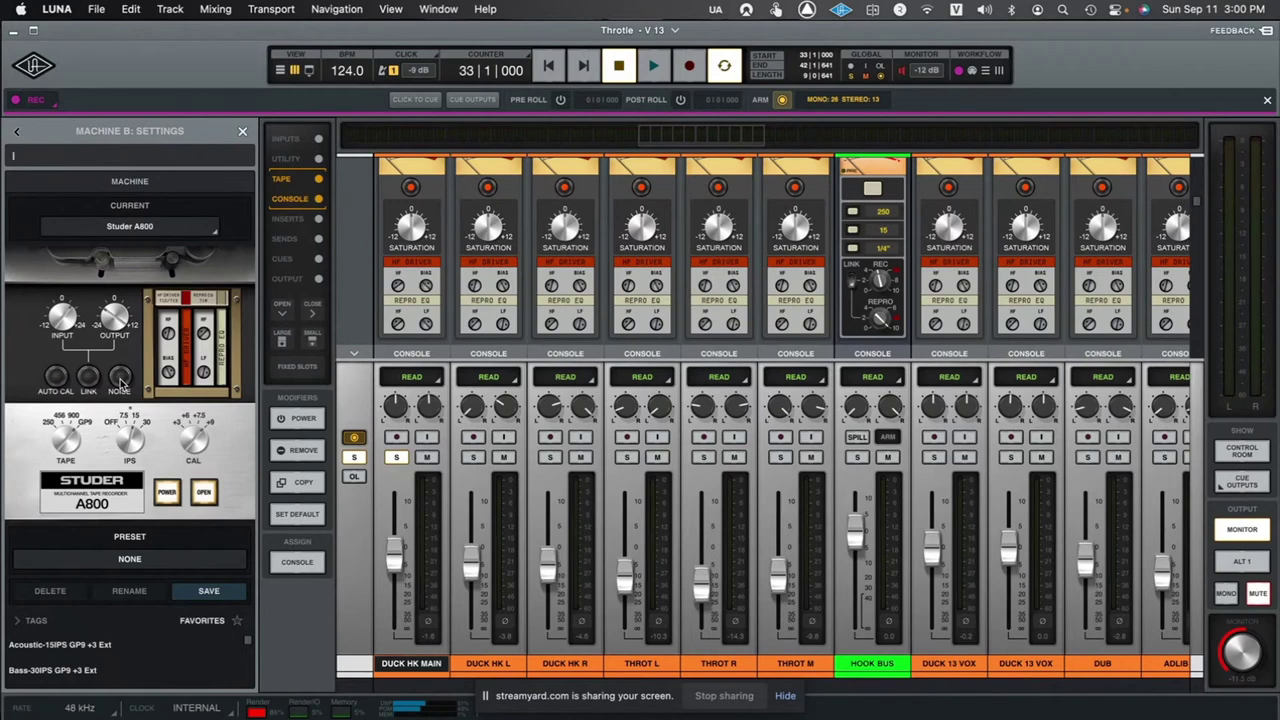
click(120, 379)
click(58, 380)
Load the Vocal-30IPS 900 +9 Ext preset on the Studer A800, audition it on the loop, and close the machine's hidden controls
scroll(183, 643, down, 8)
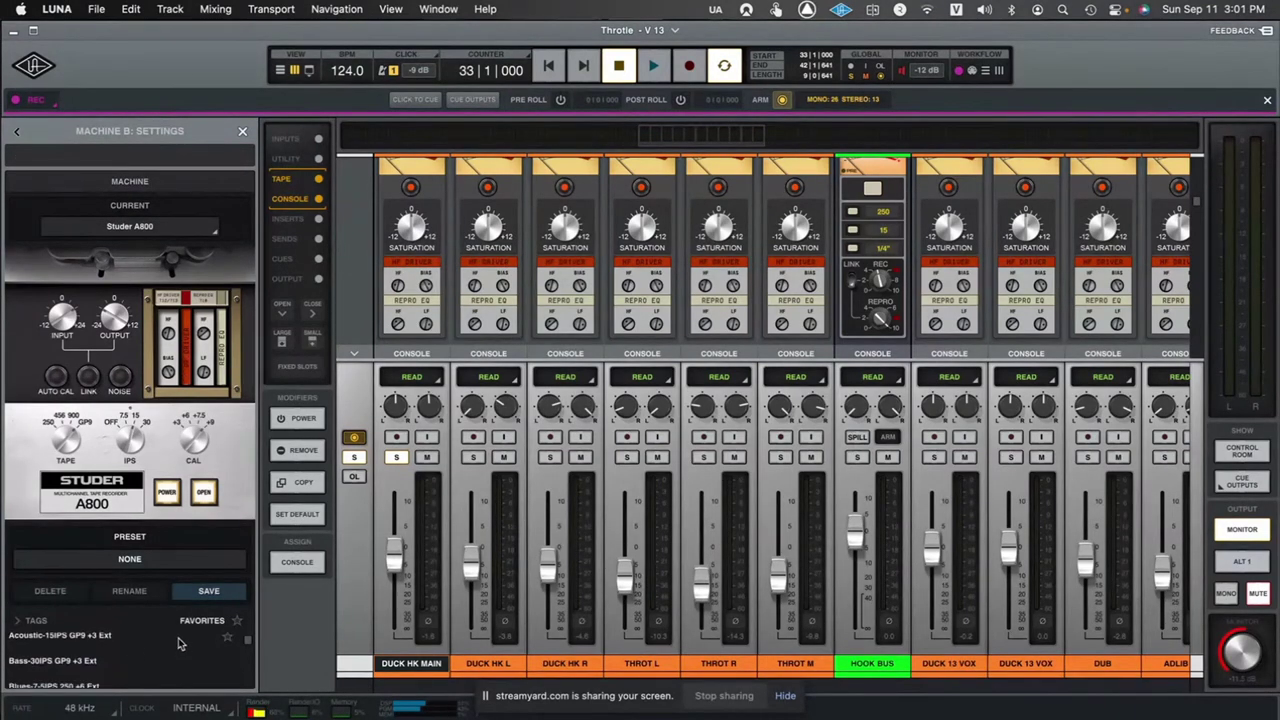
scroll(175, 652, down, 5)
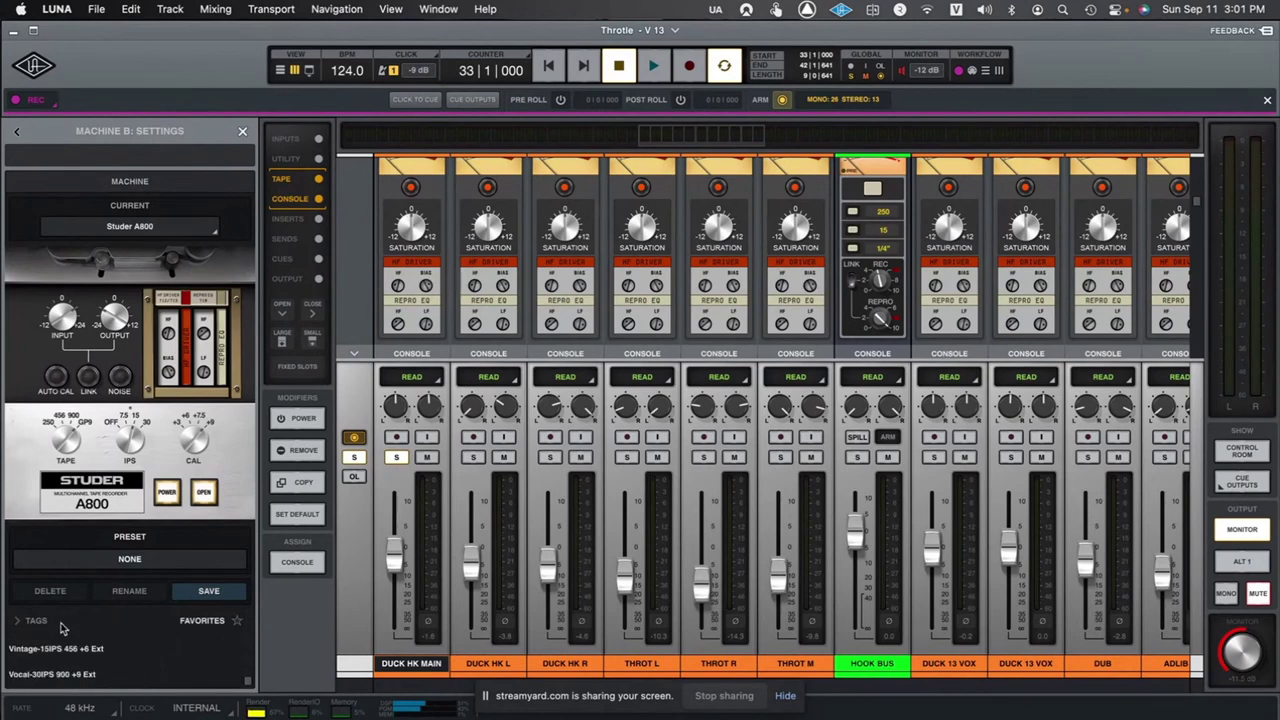
click(152, 660)
key(space)
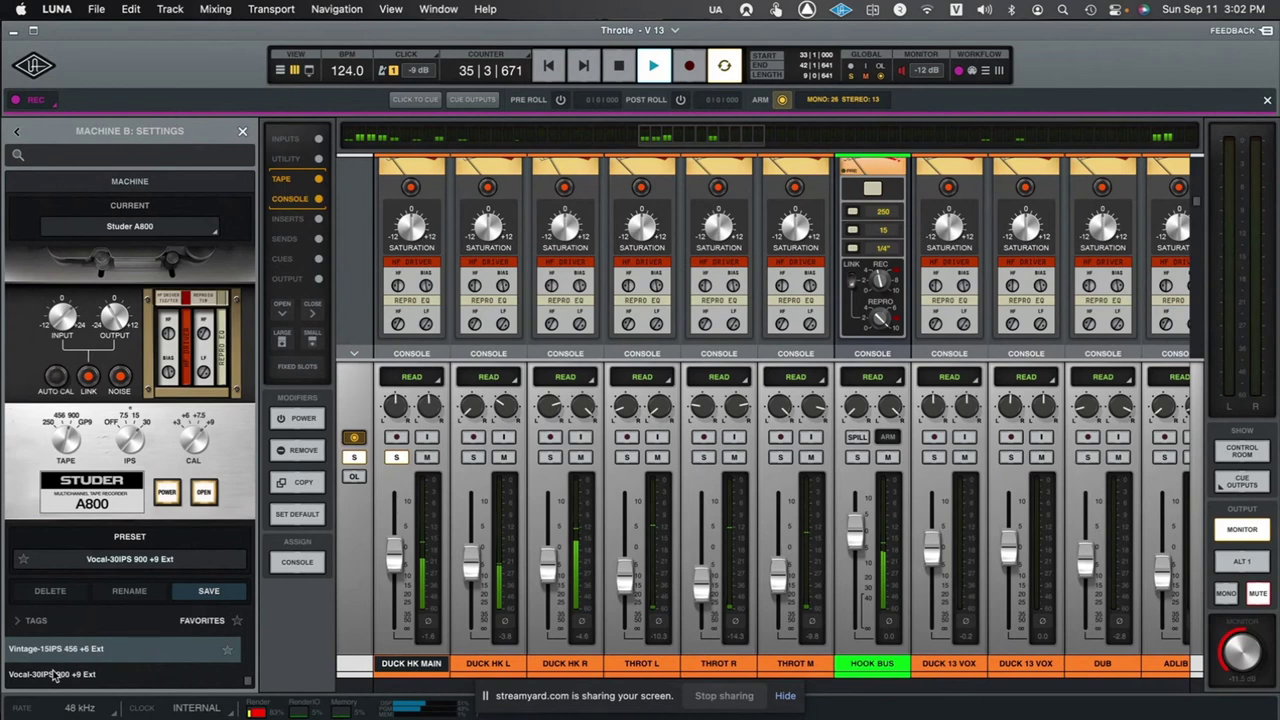
key(space)
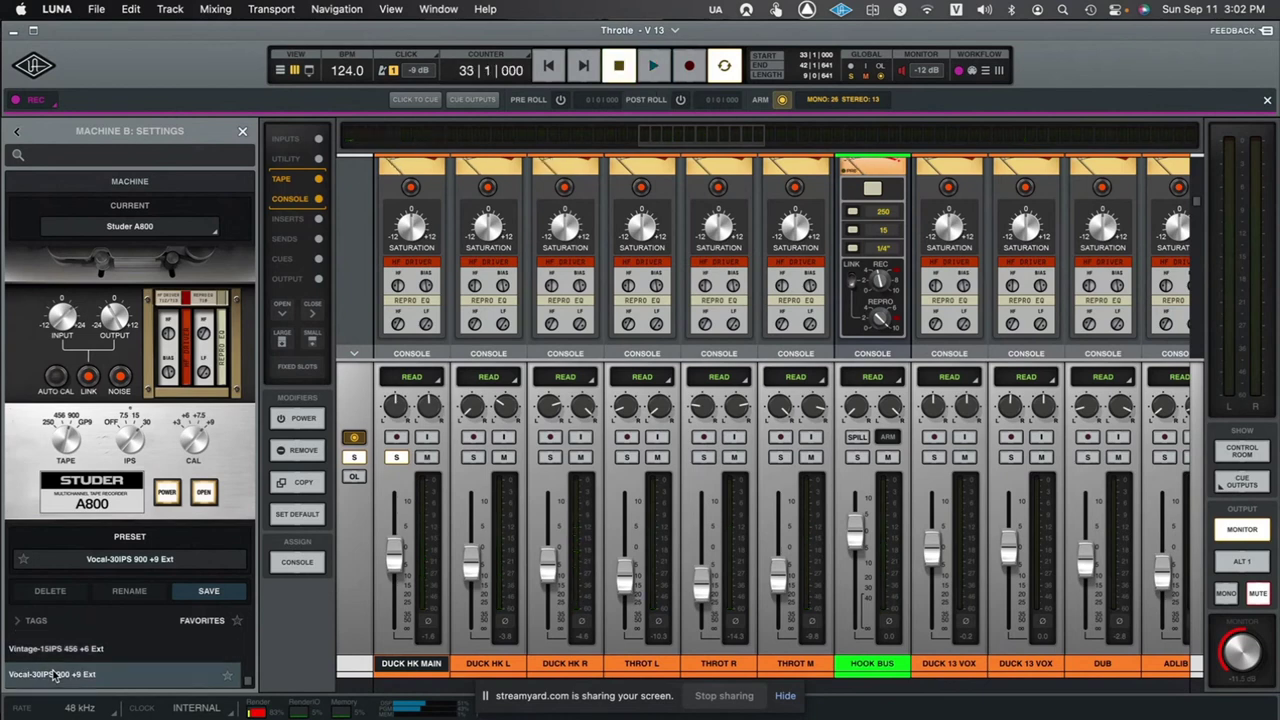
click(204, 493)
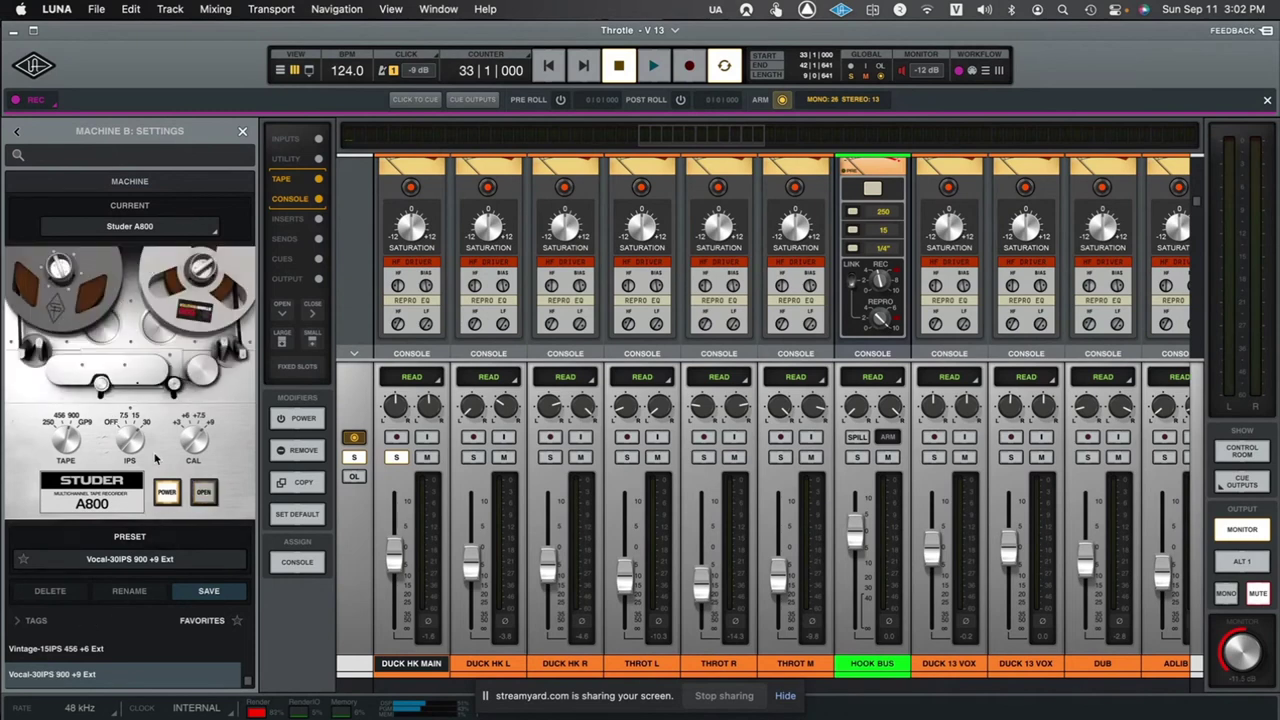